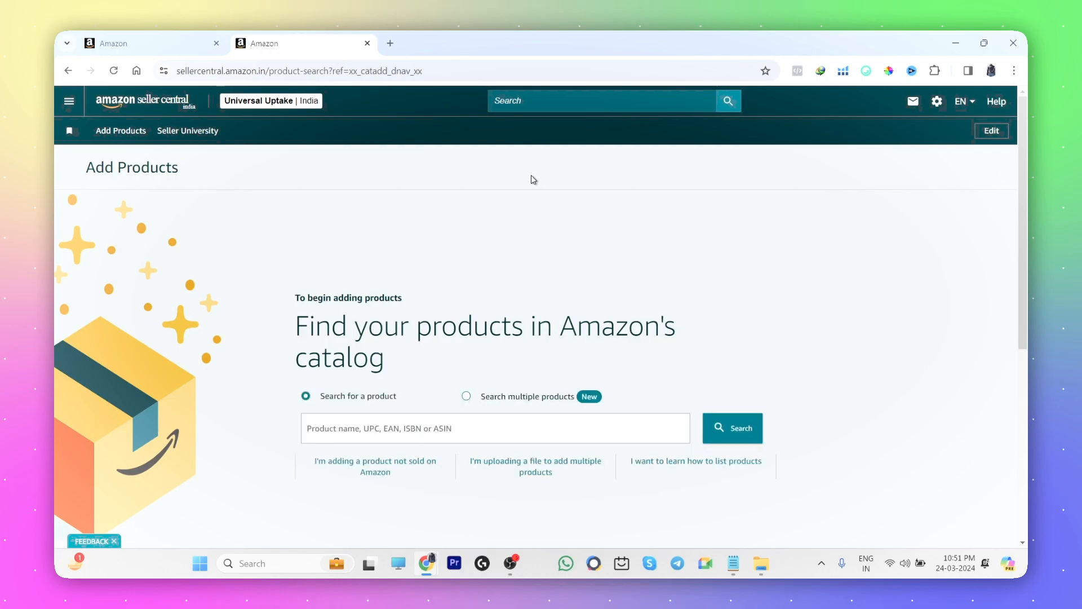
# Step: Start listing a product not sold on Amazon, with the item name "Home Handmade Jewellery set for Haldi, Baby Shower, Mehndi, Godbharai Set For Women/Girls."
pyautogui.scroll(-3, 531, 176)
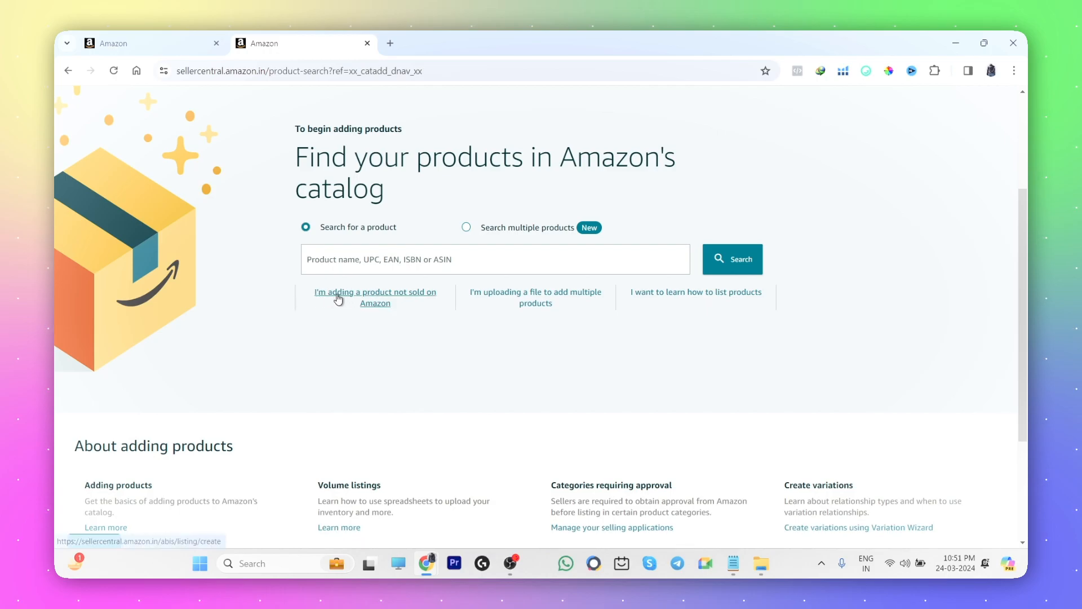
pyautogui.click(378, 305)
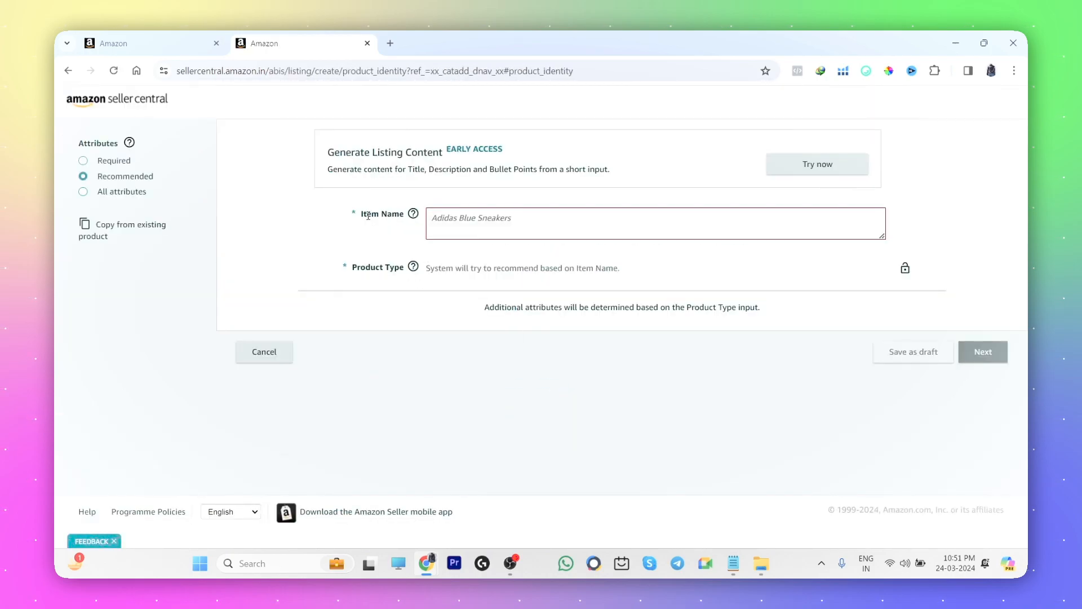
pyautogui.click(511, 216)
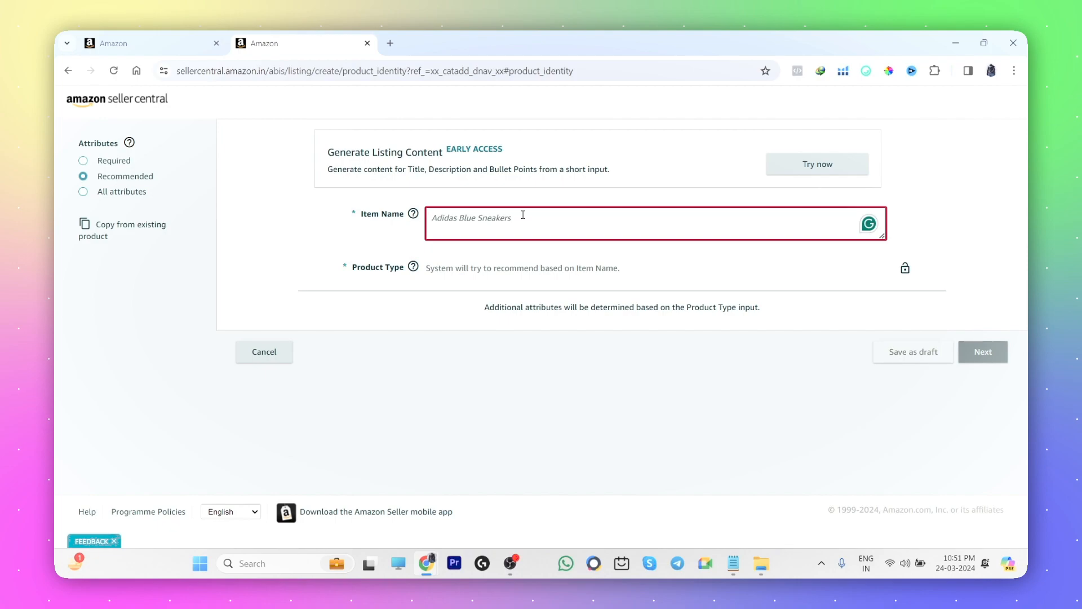
pyautogui.write('Home Handmade Jewellery set for Haldi, Baby Shower, Mehndi, Godbharai Set For Women/Girls.')
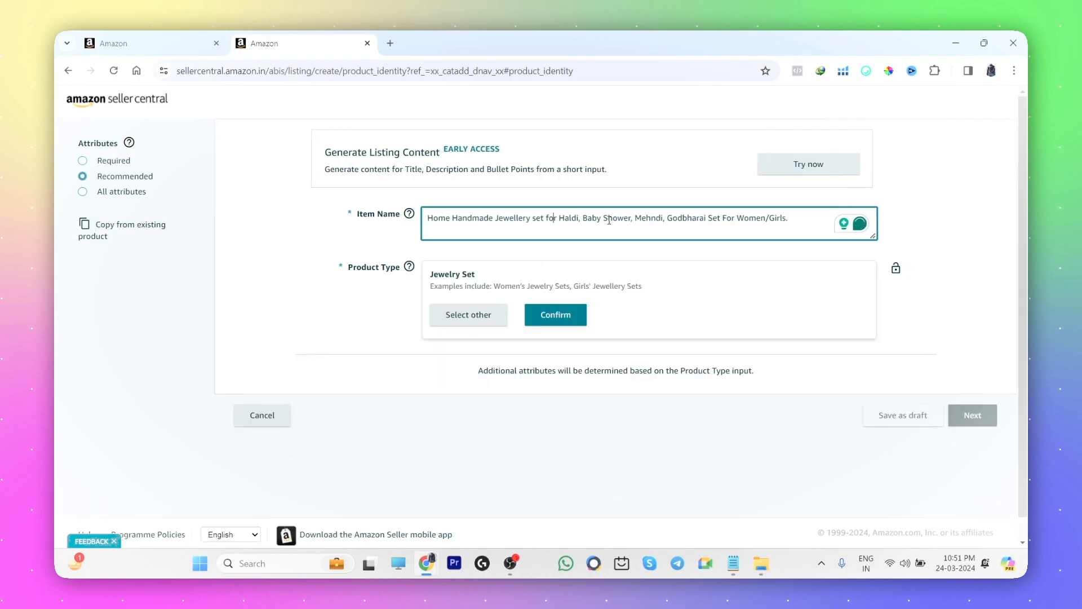
pyautogui.click(474, 457)
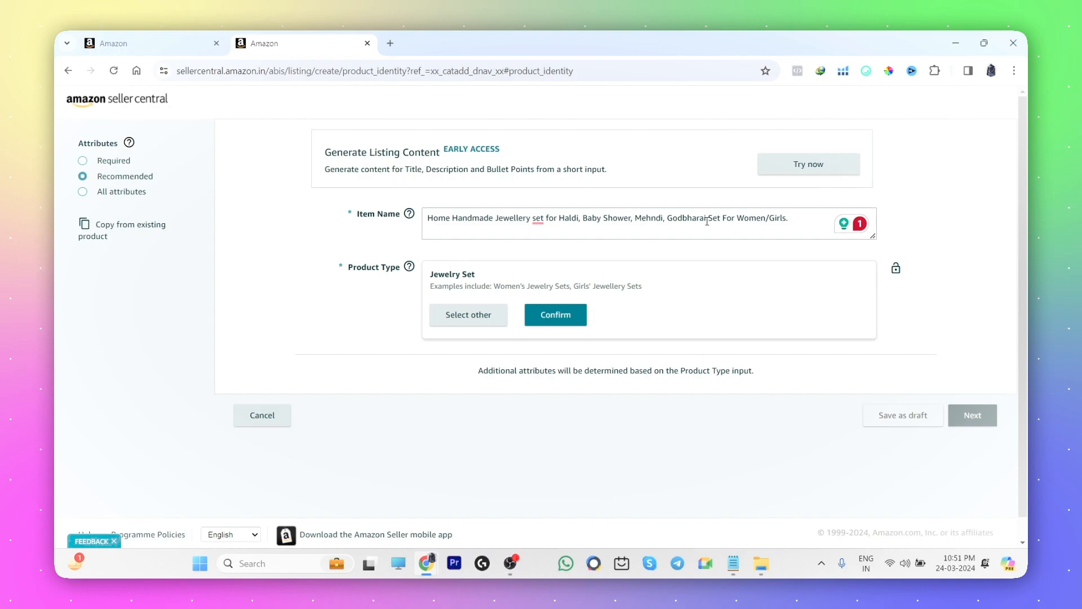
# Step: Browse the category list for alternative product types and close it without choosing one
pyautogui.moveTo(348, 267); pyautogui.dragTo(498, 275)
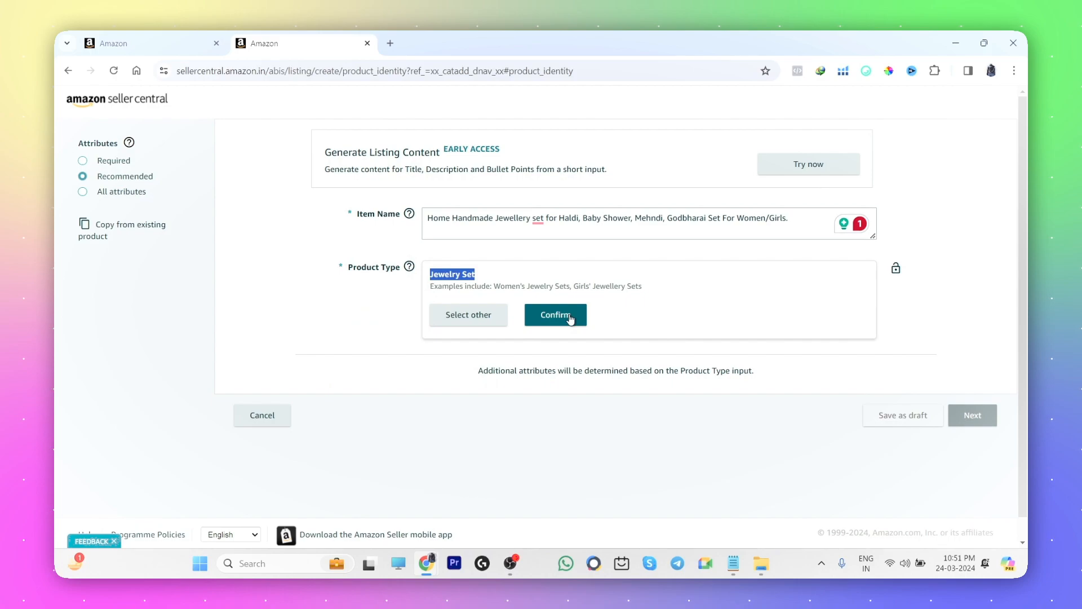
pyautogui.click(389, 283)
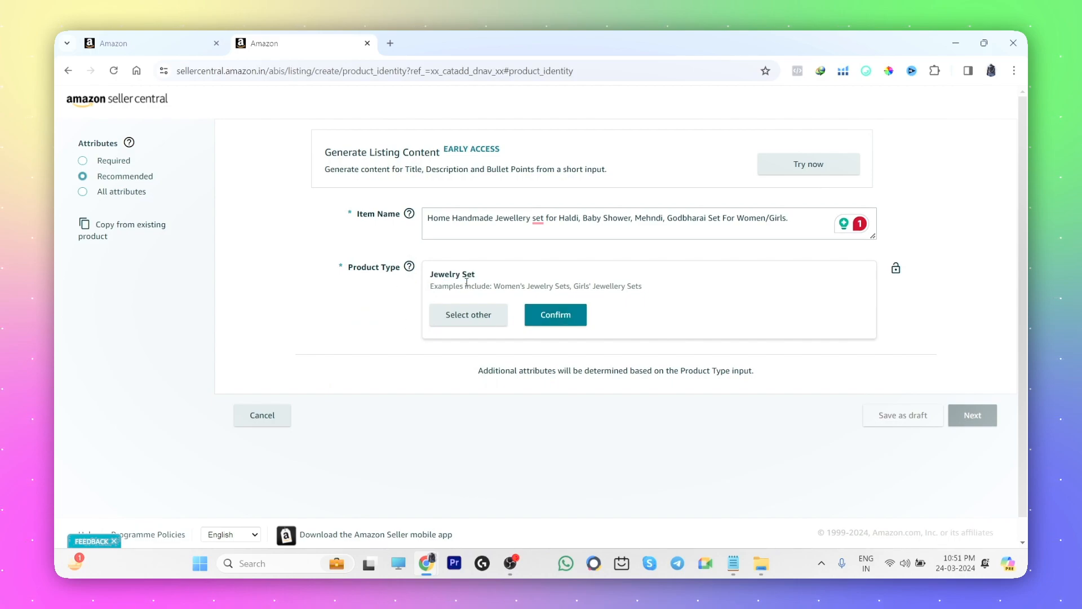
pyautogui.click(478, 314)
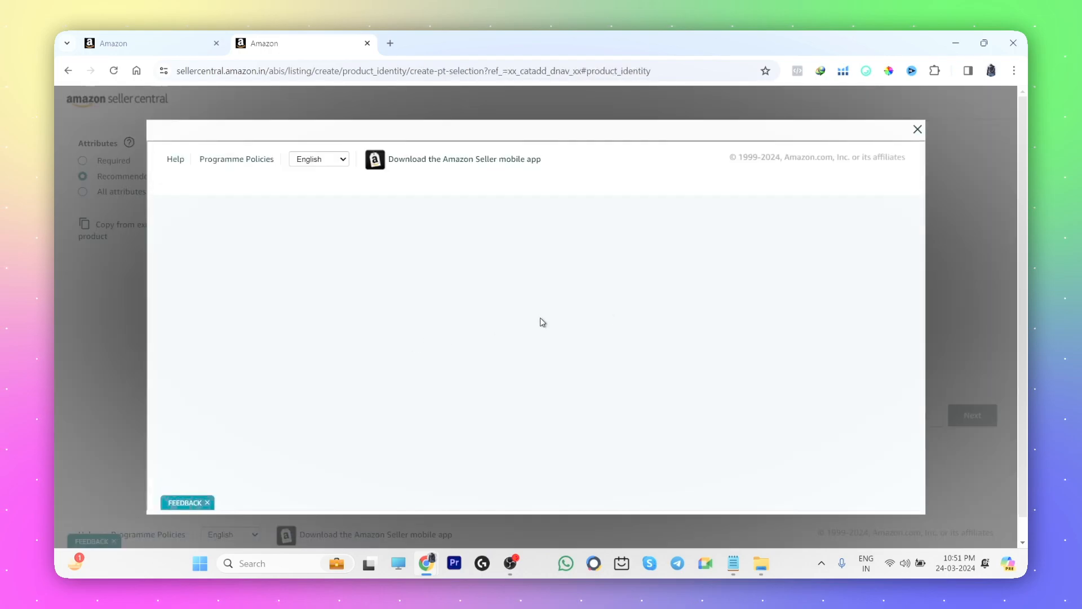
pyautogui.scroll(-2, 553, 321)
pyautogui.click(309, 193)
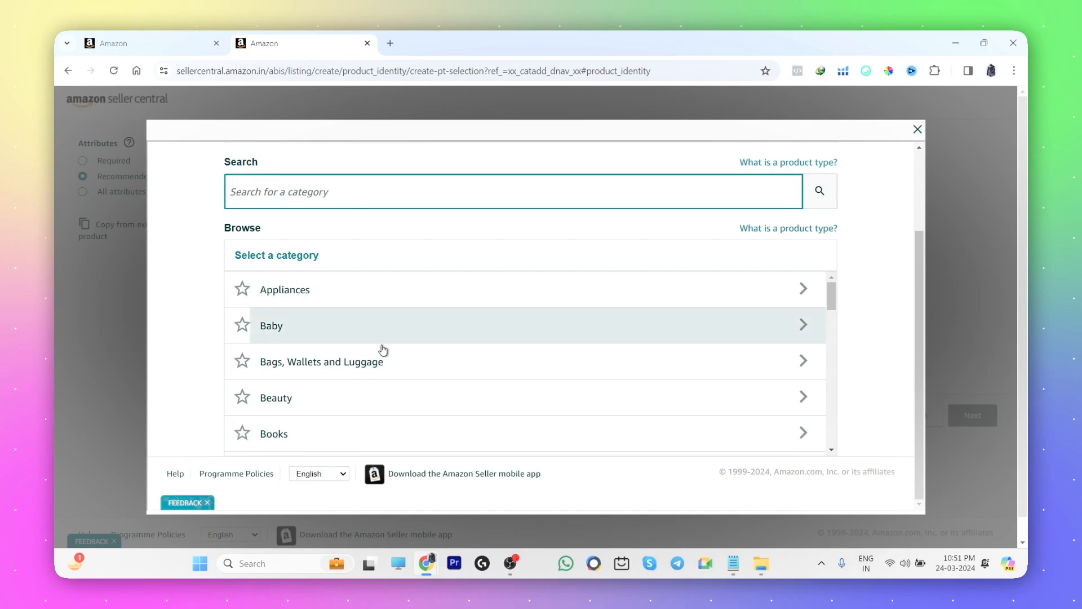
pyautogui.scroll(-3, 367, 308)
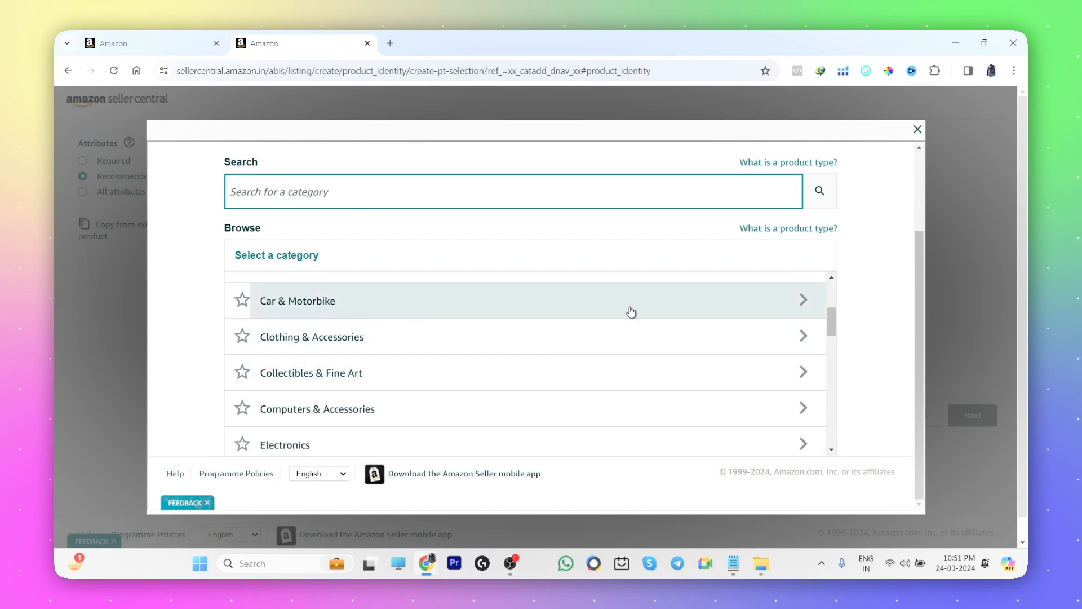
pyautogui.click(918, 129)
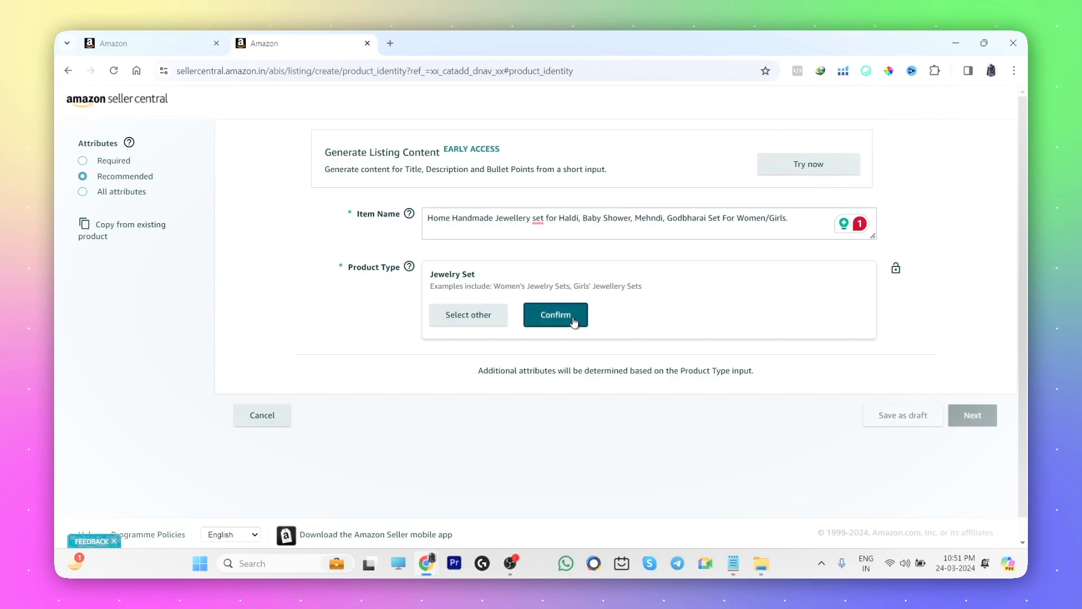
# Step: Confirm Jewelry Set as the product type of the listing
pyautogui.click(555, 314)
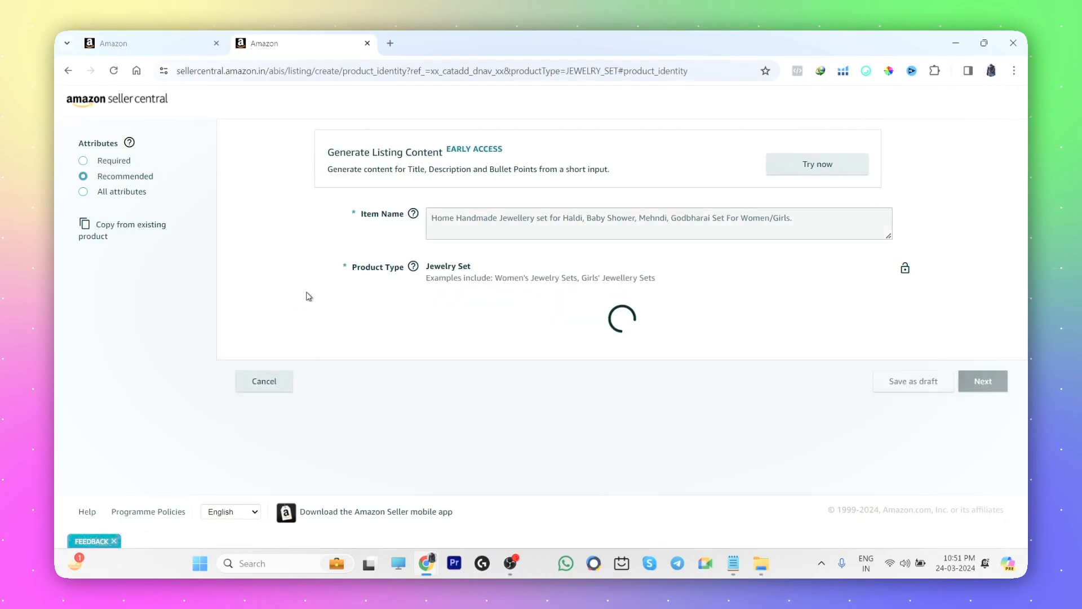
pyautogui.click(492, 243)
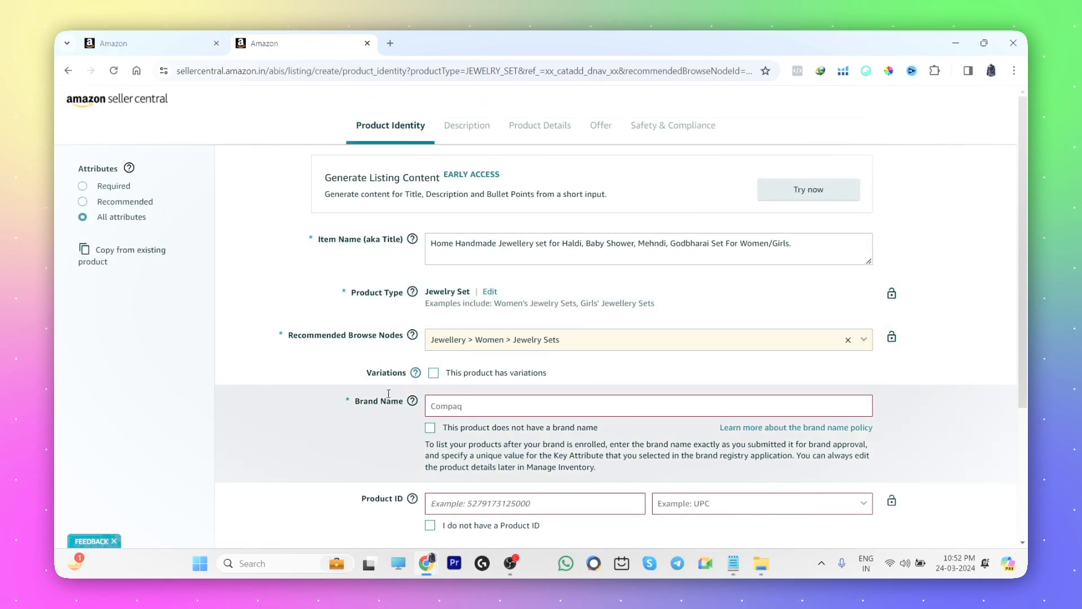
pyautogui.moveTo(365, 372); pyautogui.dragTo(410, 372)
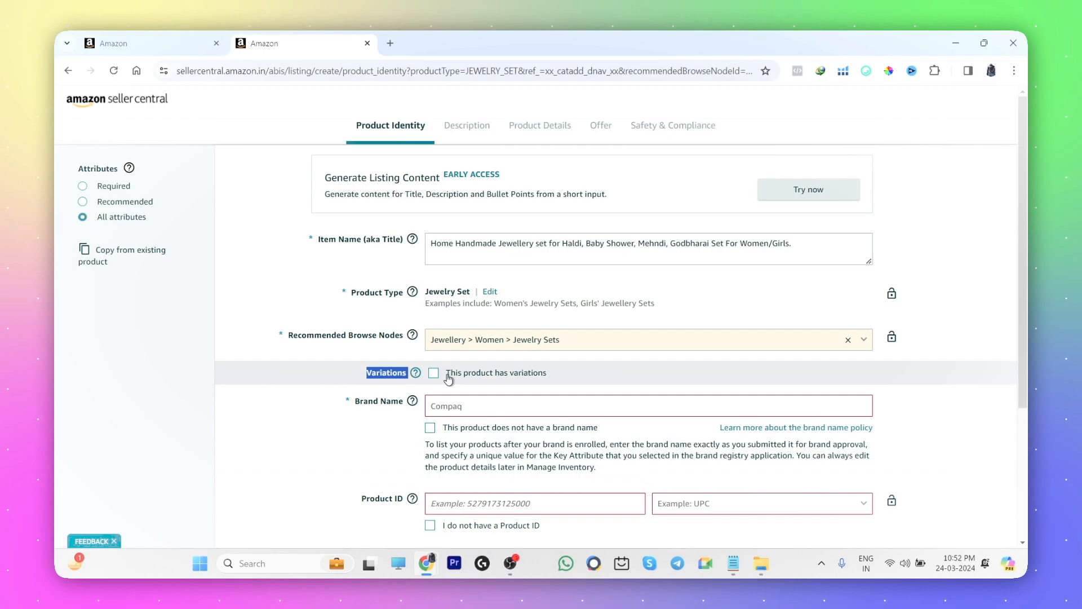
pyautogui.click(435, 374)
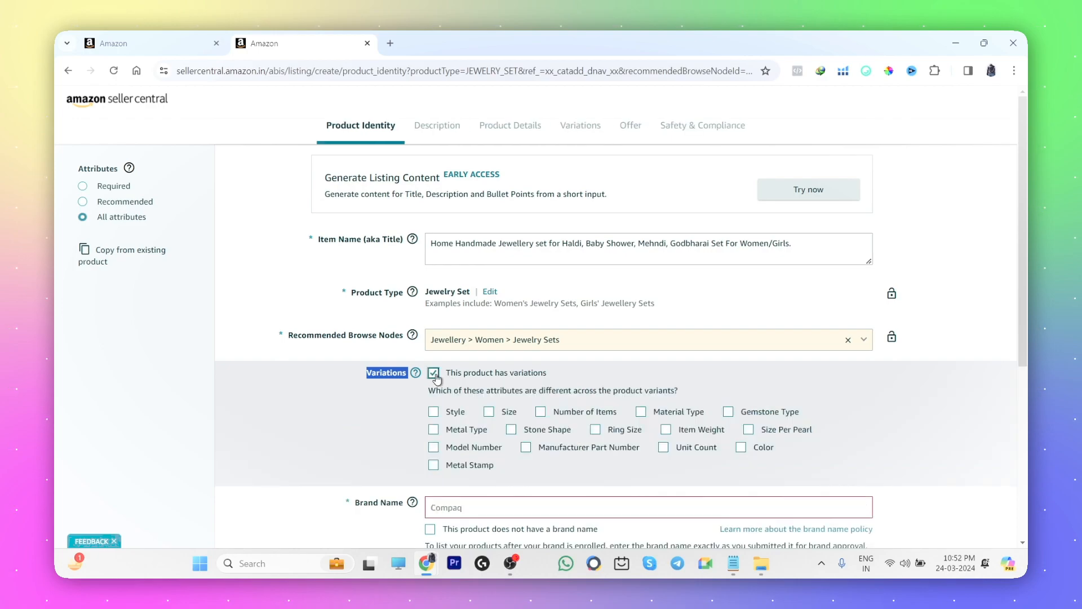
pyautogui.click(435, 374)
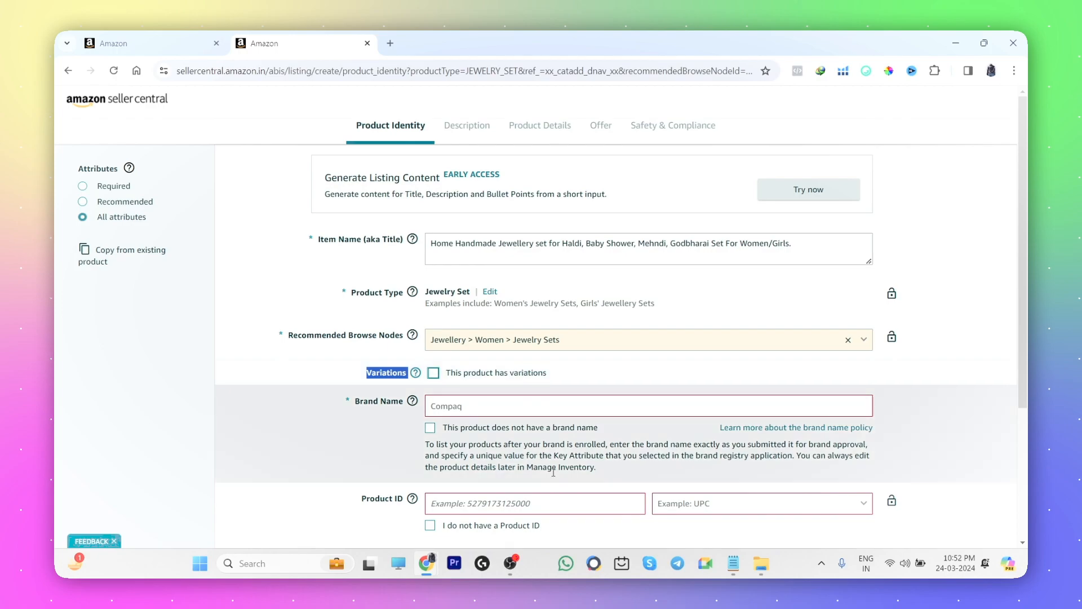
# Step: Declare that the product does not have a brand name
pyautogui.scroll(-2, 468, 414)
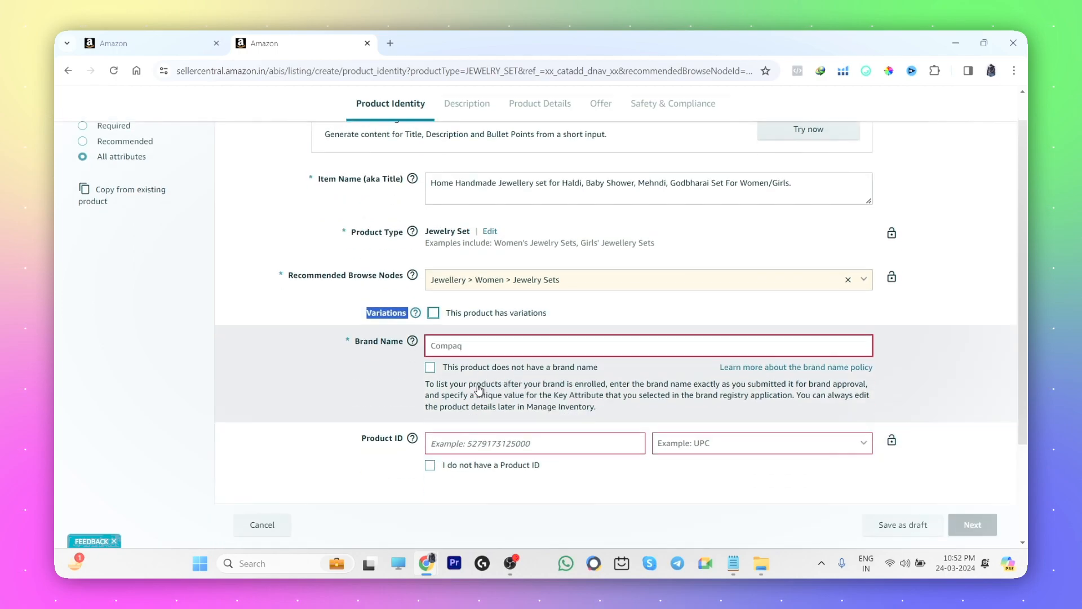
pyautogui.click(430, 319)
pyautogui.click(373, 471)
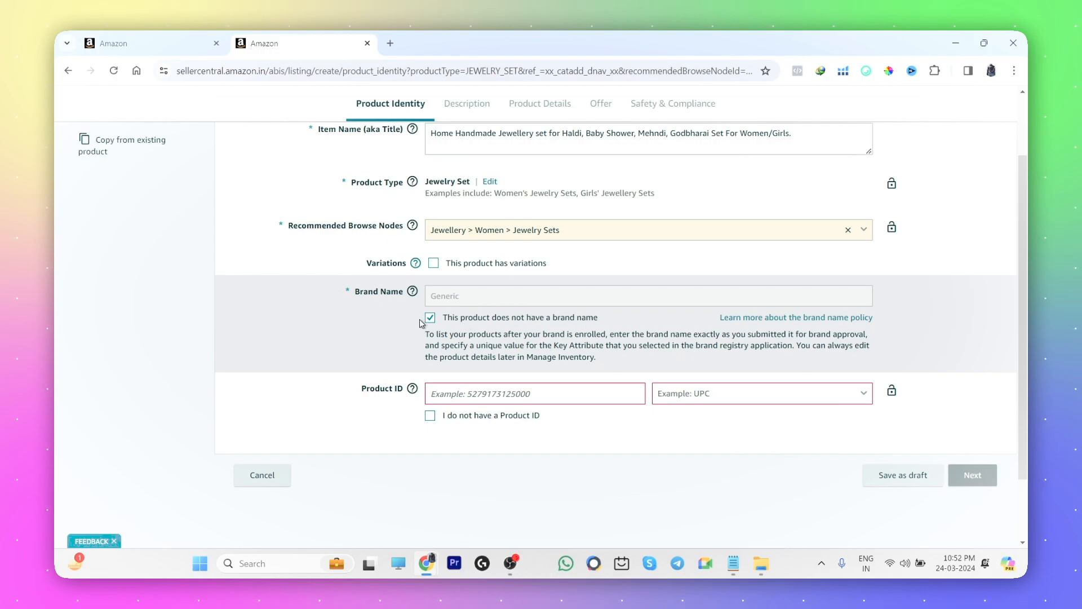
# Step: Check the available Product ID types and declare that the product has no Product ID
pyautogui.moveTo(355, 390); pyautogui.dragTo(396, 384)
pyautogui.click(466, 452)
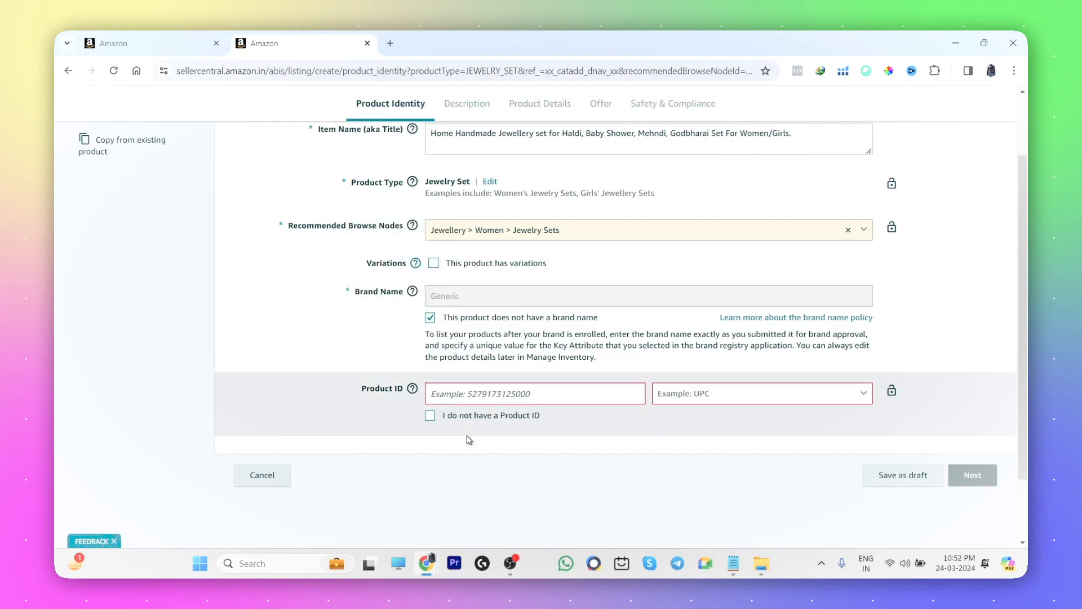
pyautogui.click(718, 396)
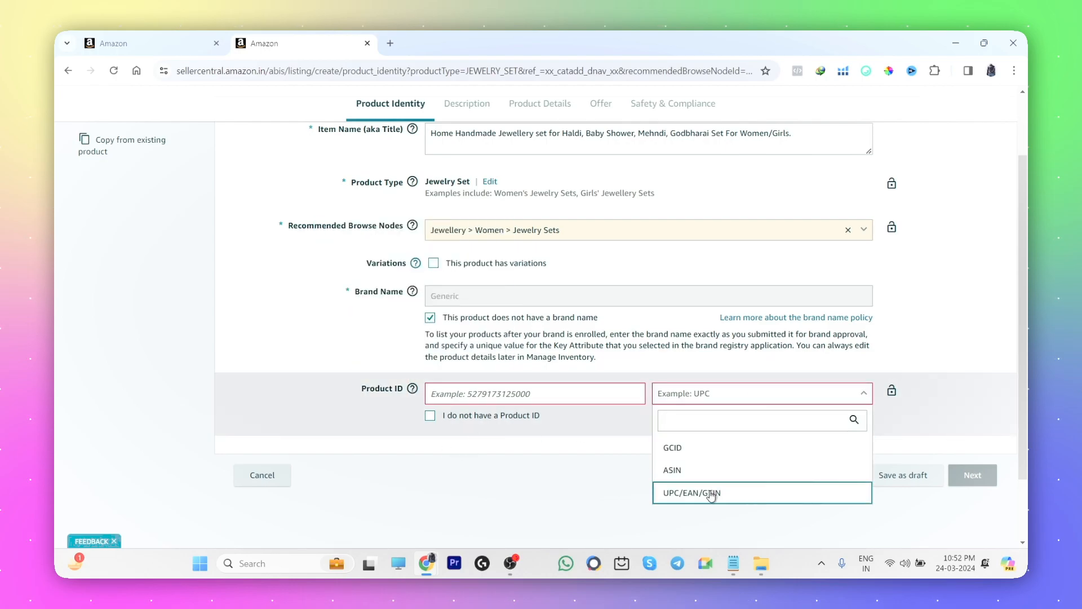
pyautogui.click(537, 507)
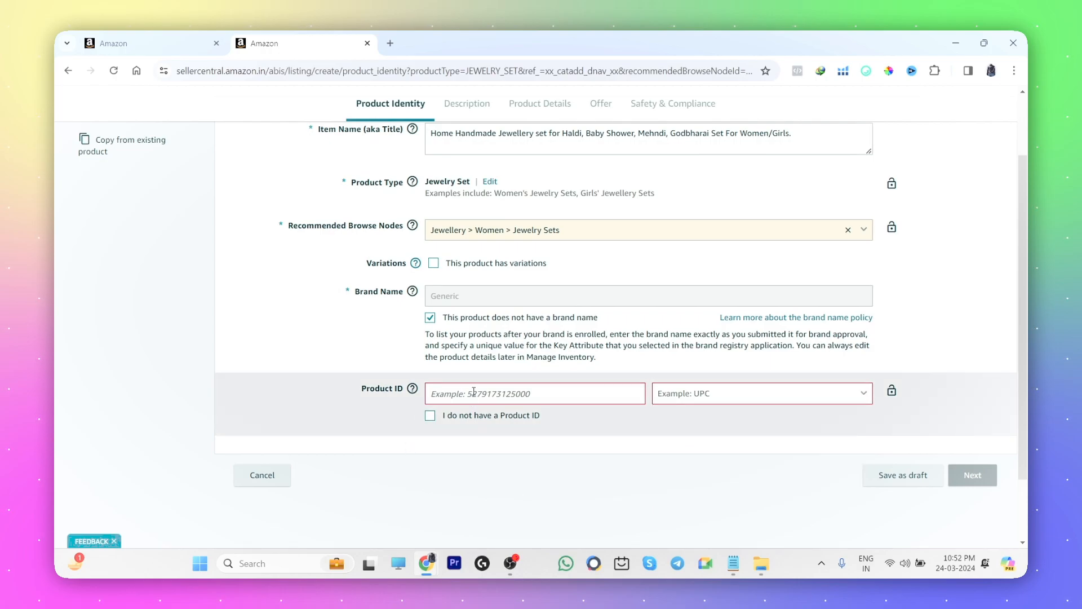
pyautogui.click(430, 416)
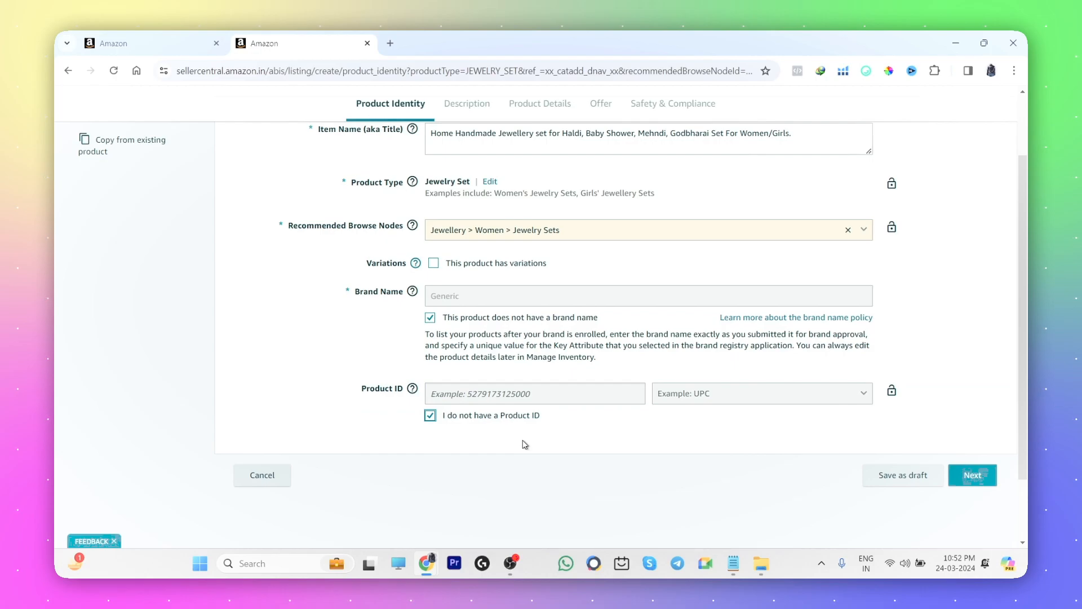
pyautogui.click(975, 476)
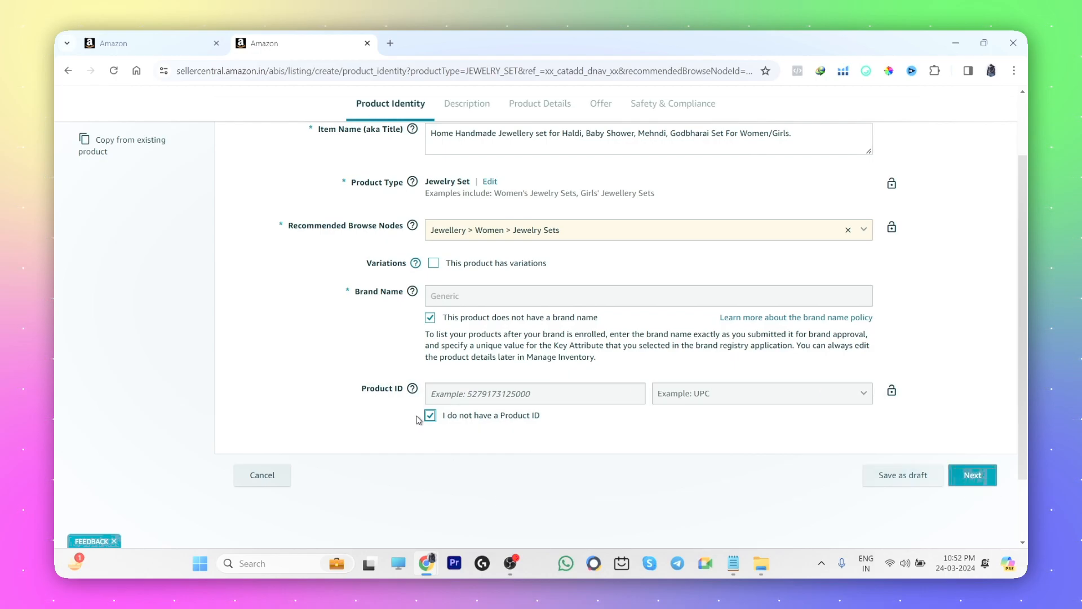
# Step: Examine the brand name approval and UPC exemption notices on the other open listing, and return to the jewellery set listing
pyautogui.click(184, 36)
pyautogui.scroll(-5, 744, 300)
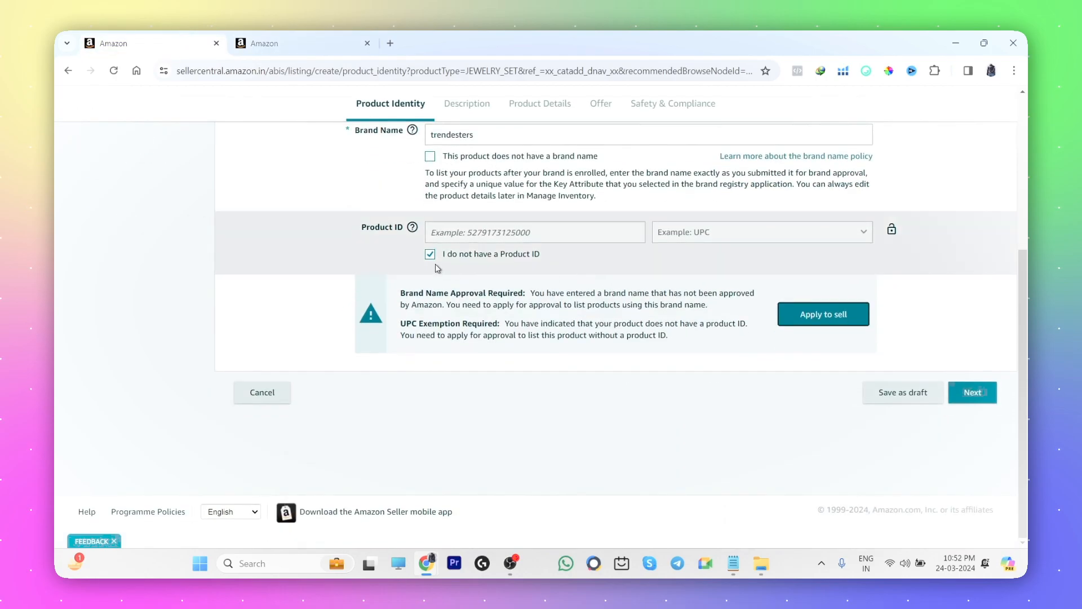
pyautogui.scroll(2, 564, 429)
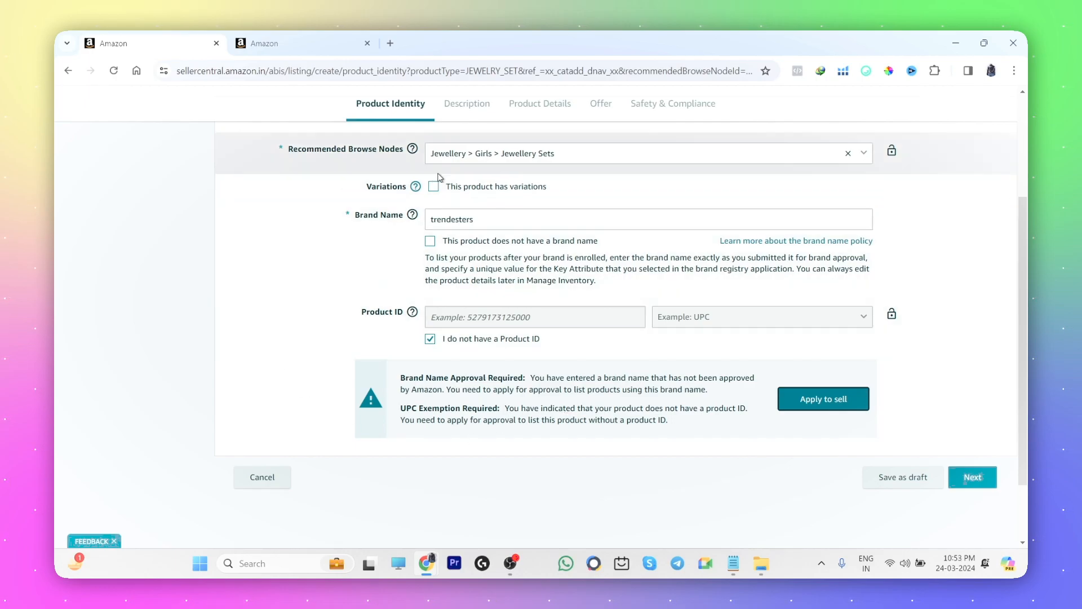
pyautogui.moveTo(401, 378); pyautogui.dragTo(527, 378)
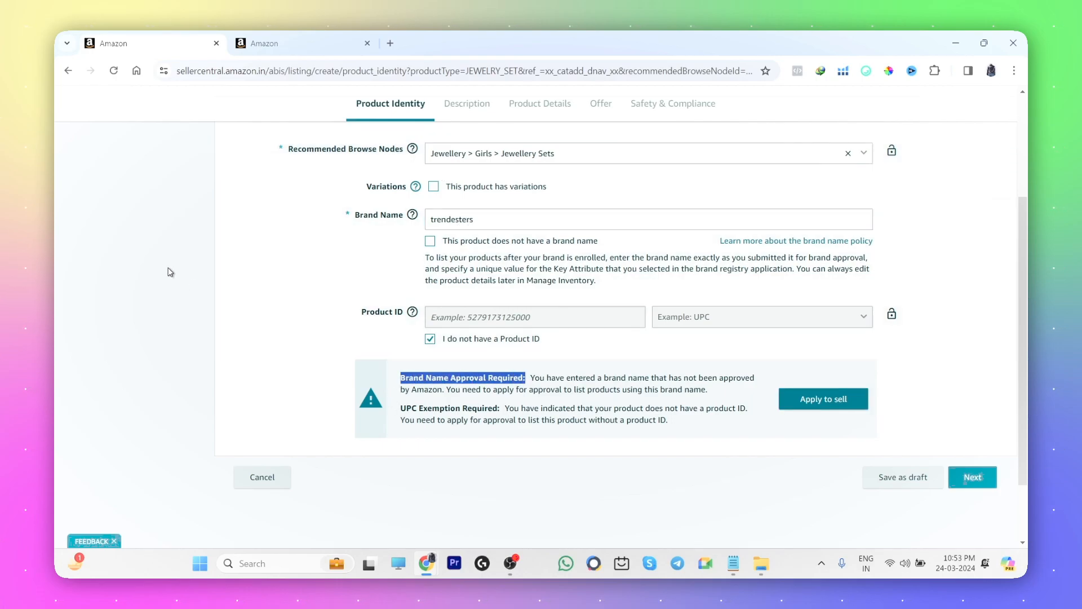
pyautogui.click(165, 270)
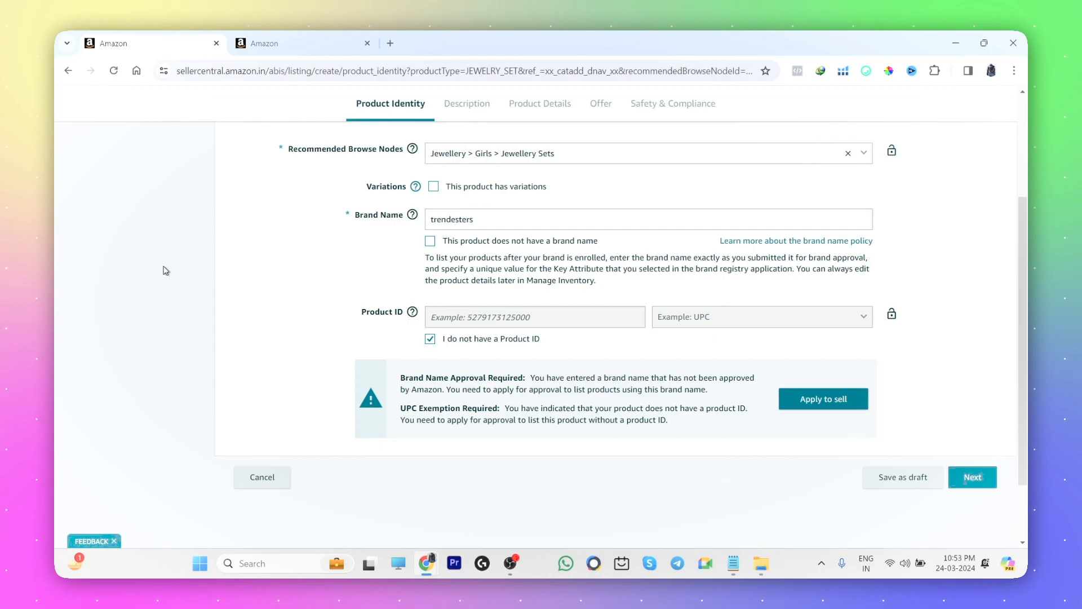
pyautogui.moveTo(400, 407); pyautogui.dragTo(507, 403)
pyautogui.click(532, 471)
pyautogui.click(289, 45)
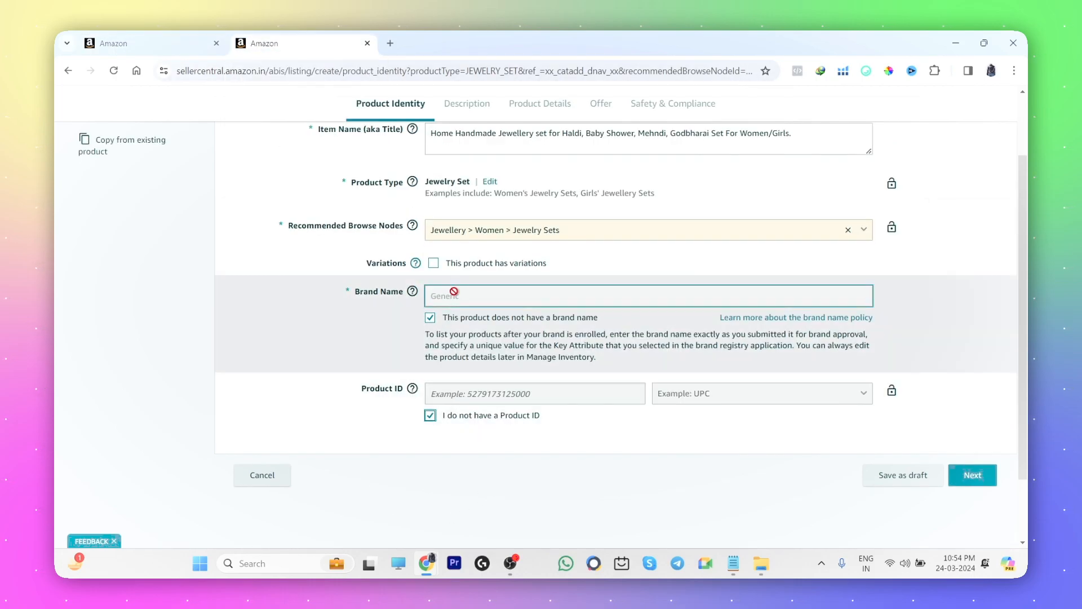
# Step: Continue to the Description stage and fill in the Product Description with the two-paragraph description copied from the Notepad notes
pyautogui.click(971, 474)
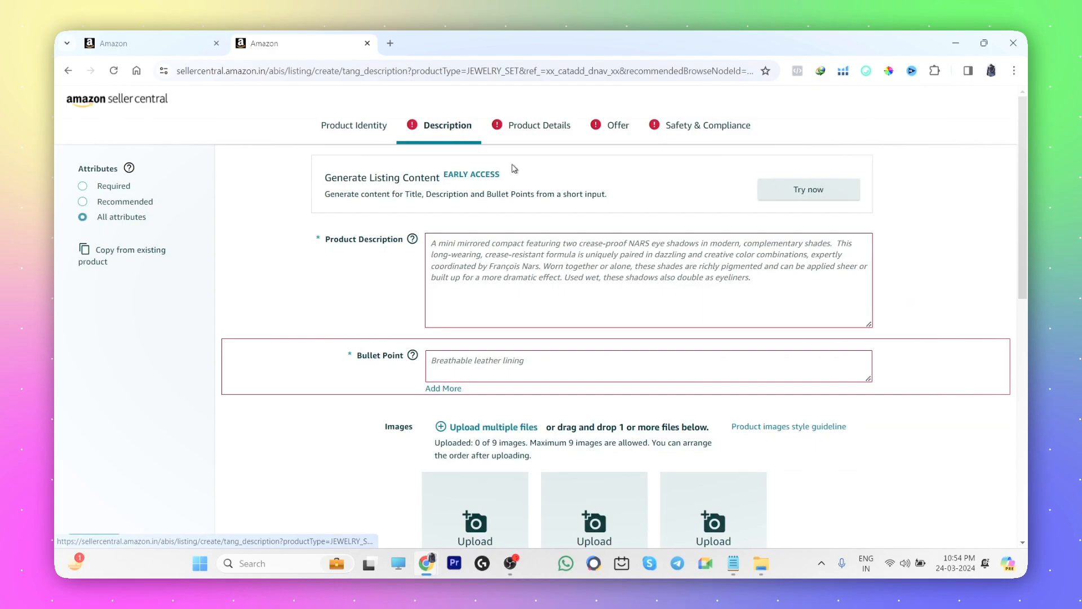
pyautogui.click(465, 253)
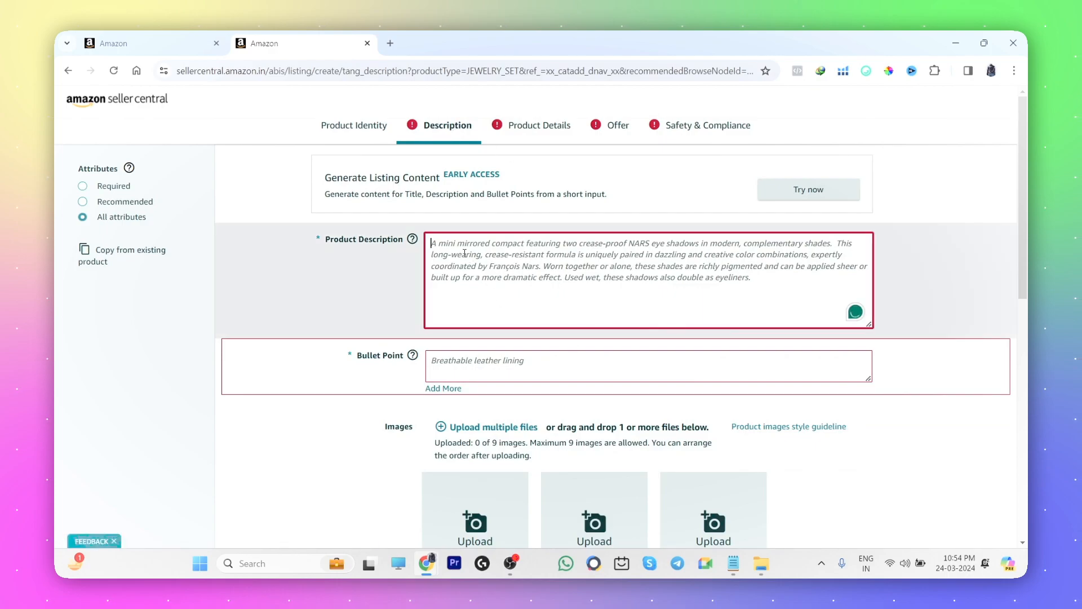
pyautogui.click(744, 571)
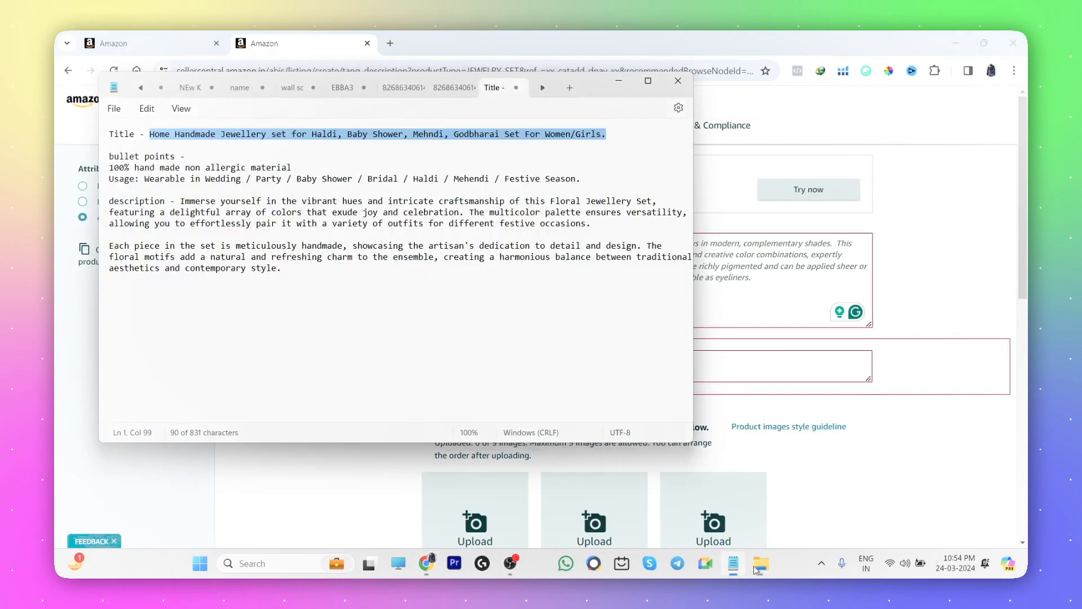
pyautogui.moveTo(181, 202); pyautogui.dragTo(299, 270)
pyautogui.hotkey('ctrl', 'c')
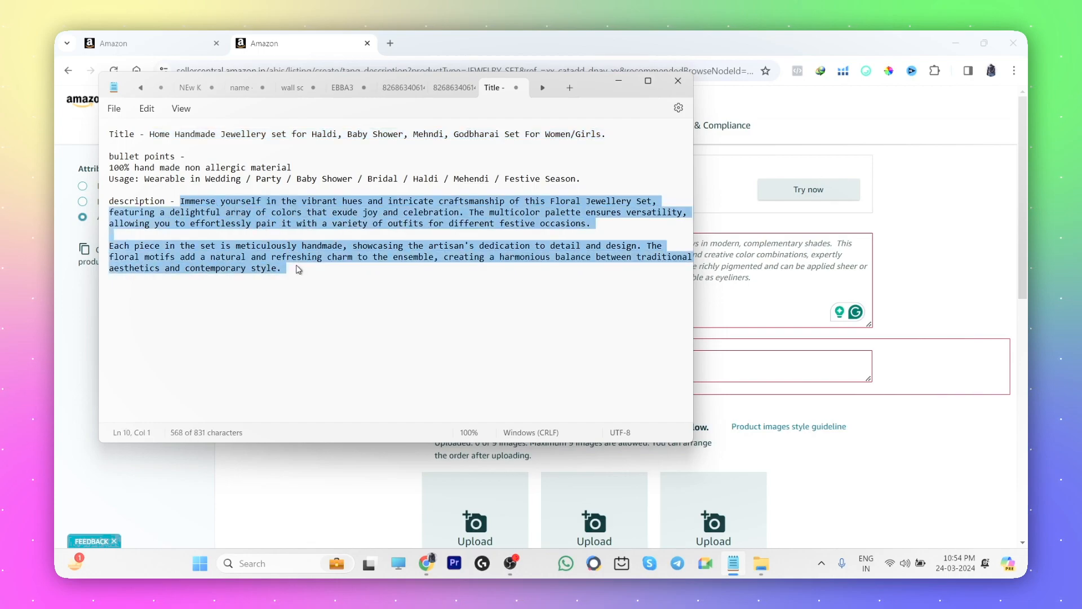
pyautogui.click(380, 469)
pyautogui.click(473, 295)
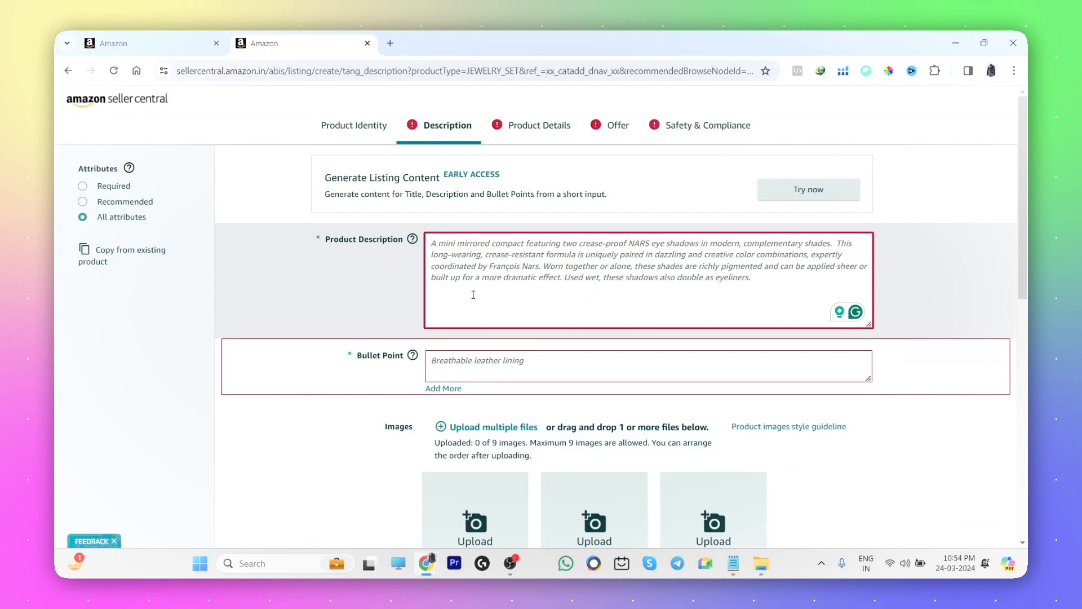
pyautogui.hotkey('ctrl', 'v')
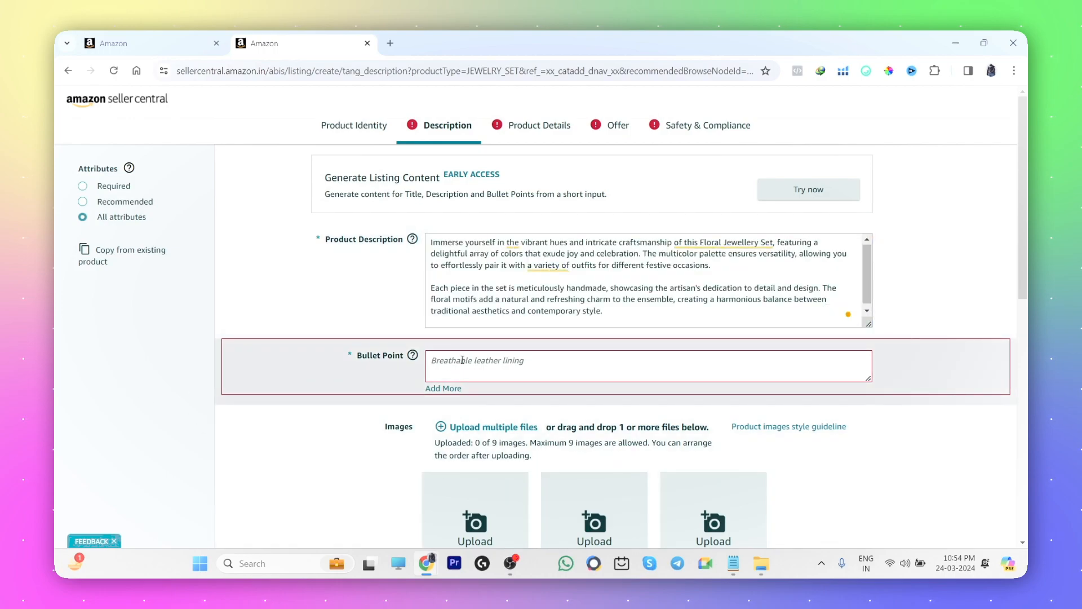
# Step: Examine the About this item bullet points on the BengCraft jewellery set product page, and return to the listing form
pyautogui.click(462, 359)
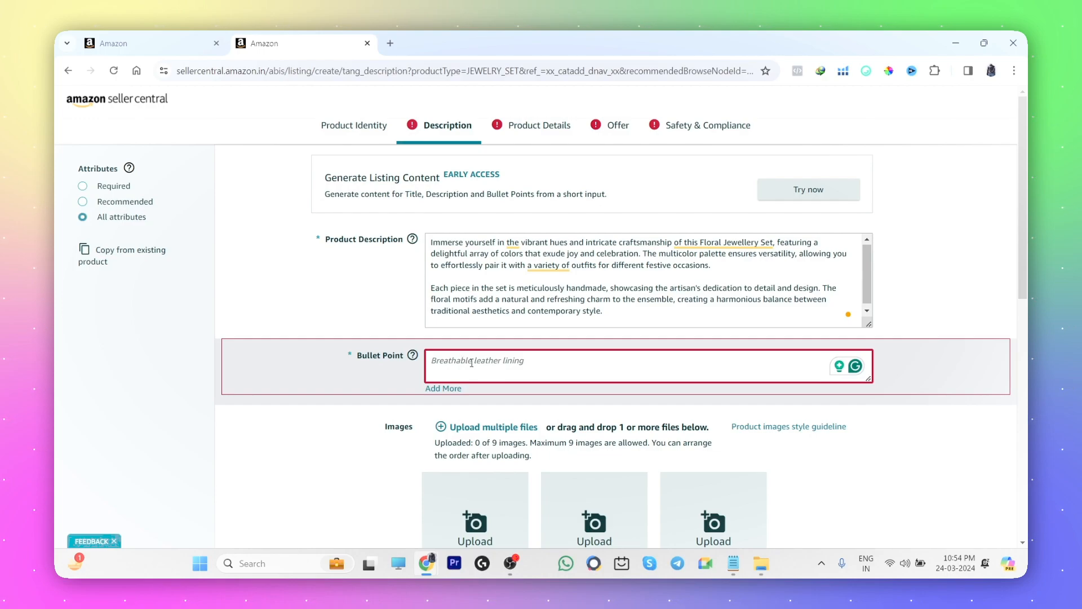
pyautogui.moveTo(427, 563)
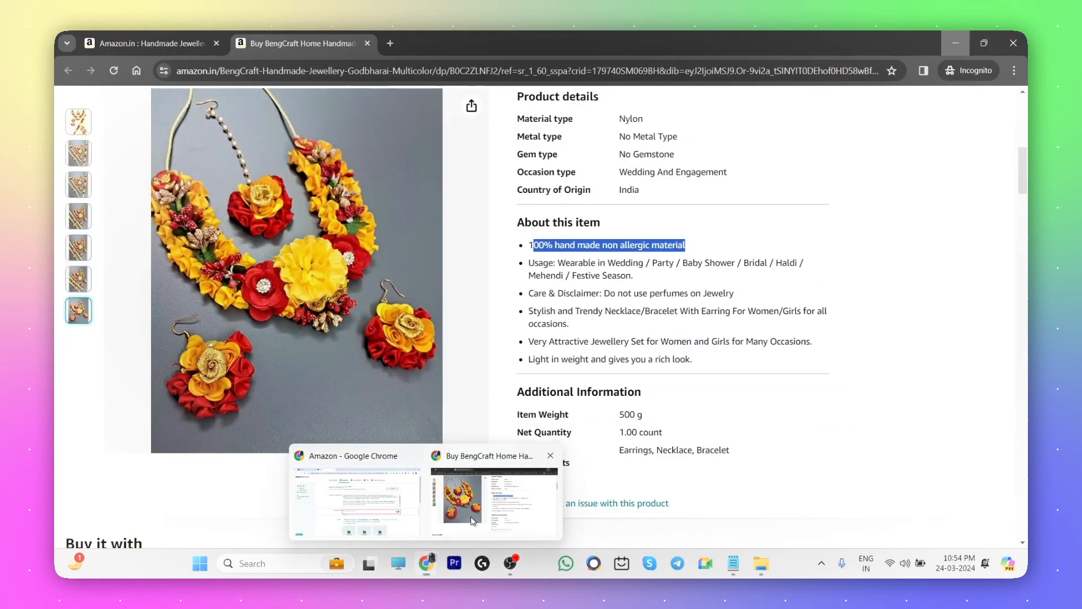
pyautogui.click(471, 517)
pyautogui.scroll(7, 743, 425)
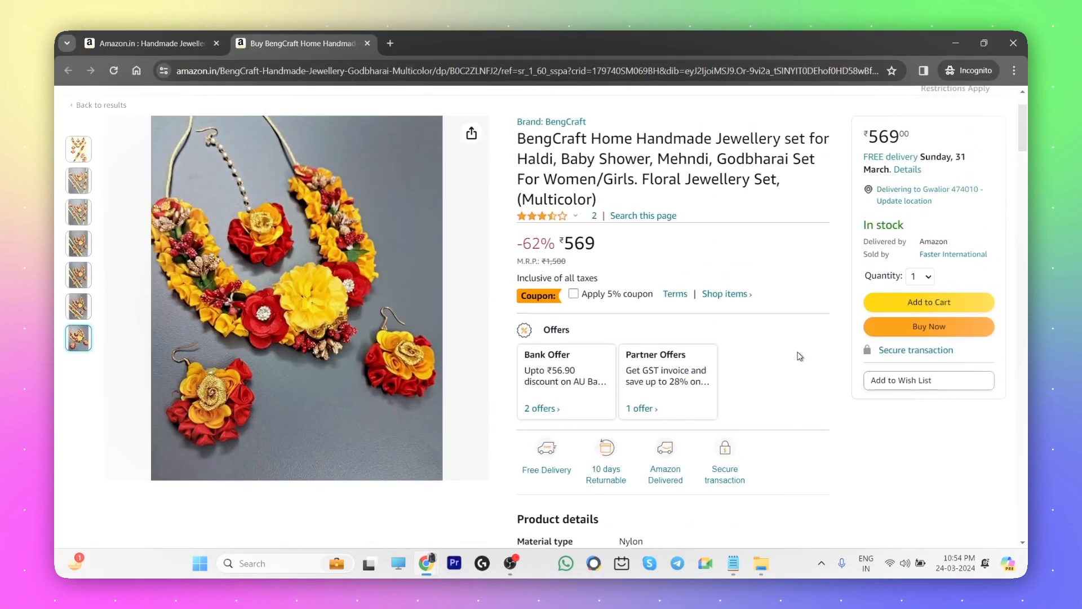
pyautogui.scroll(-6, 799, 356)
pyautogui.moveTo(516, 230); pyautogui.dragTo(616, 220)
pyautogui.moveTo(529, 247); pyautogui.dragTo(691, 248)
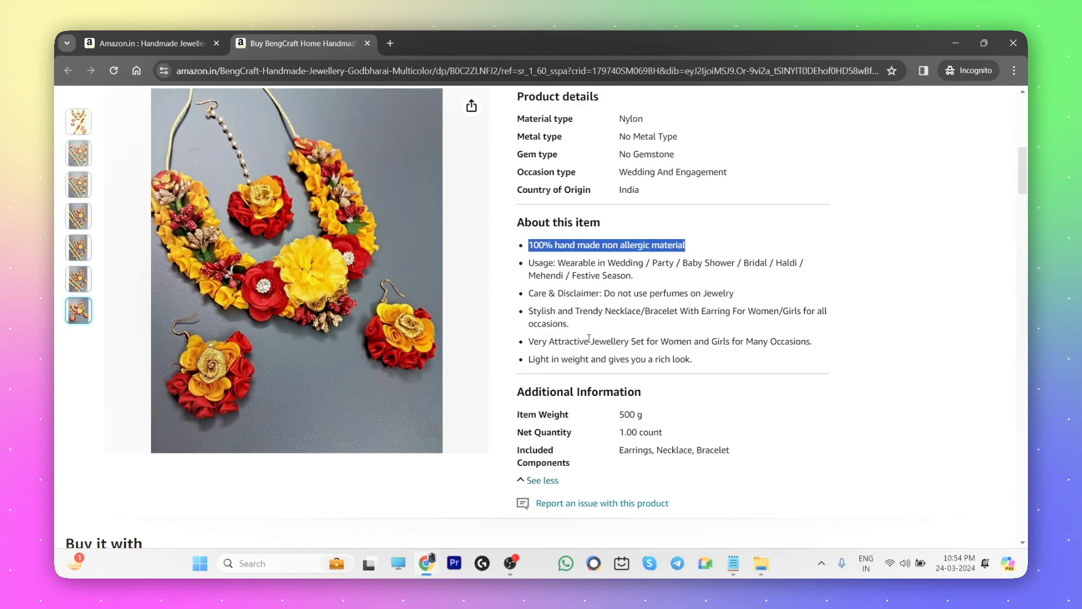
pyautogui.moveTo(529, 262); pyautogui.dragTo(648, 276)
pyautogui.scroll(5, 775, 364)
pyautogui.scroll(3, 774, 332)
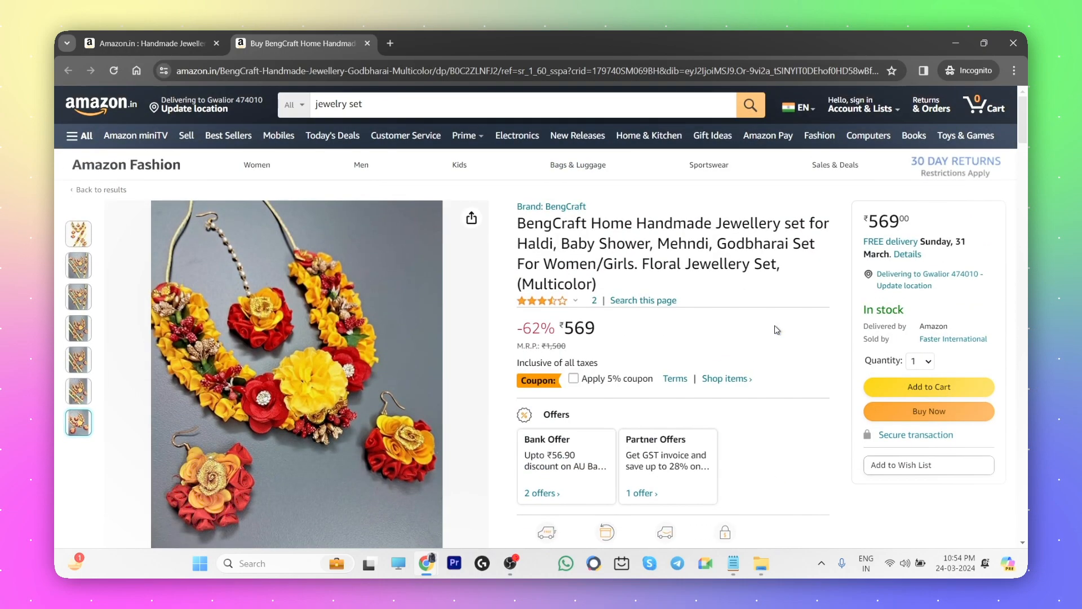
pyautogui.scroll(-7, 775, 330)
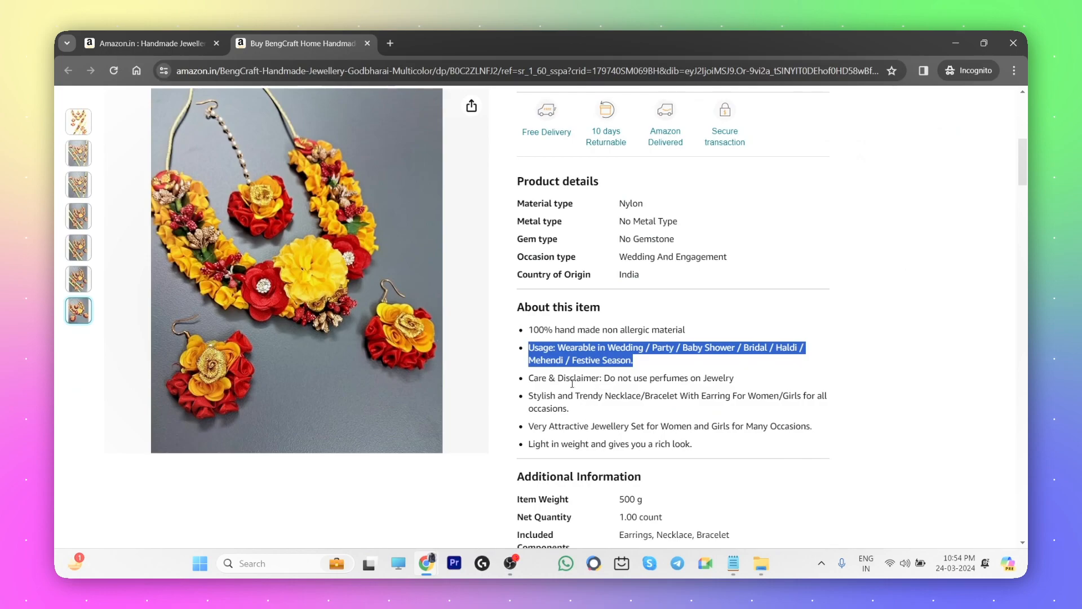
pyautogui.click(629, 378)
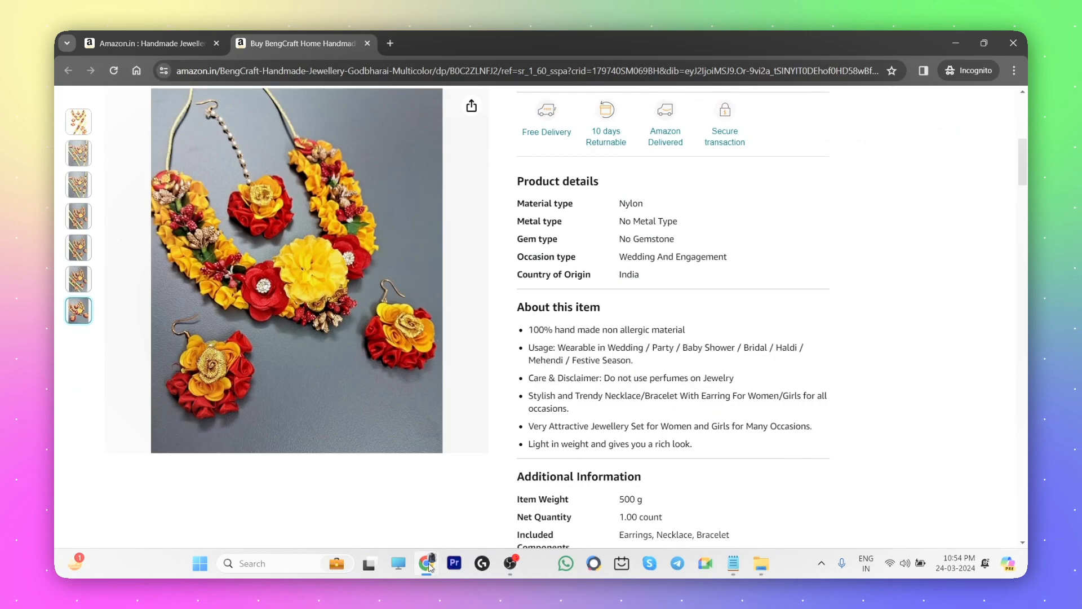
pyautogui.moveTo(427, 565)
pyautogui.click(388, 535)
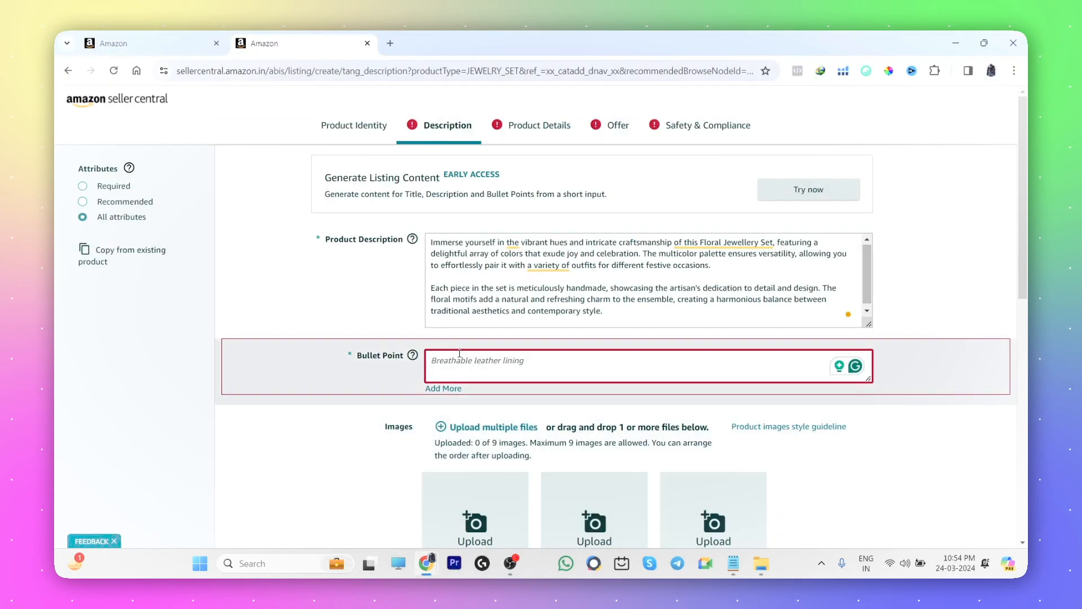
# Step: Fill in the first Bullet Point with "100% hand made non allergic material" copied from the Notepad notes
pyautogui.click(727, 571)
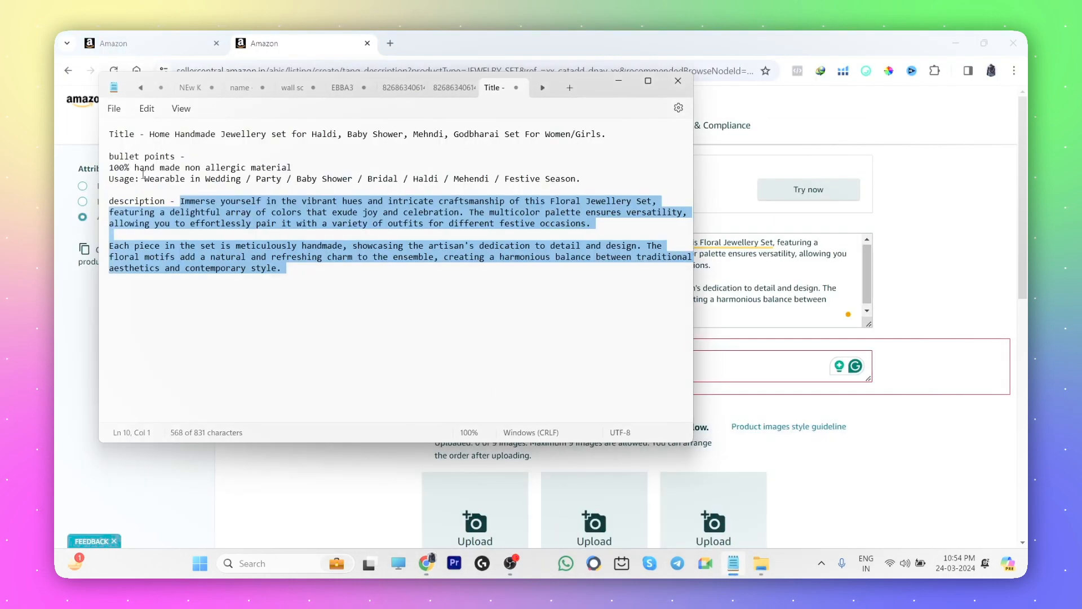
pyautogui.moveTo(110, 167); pyautogui.dragTo(291, 167)
pyautogui.hotkey('ctrl', 'c')
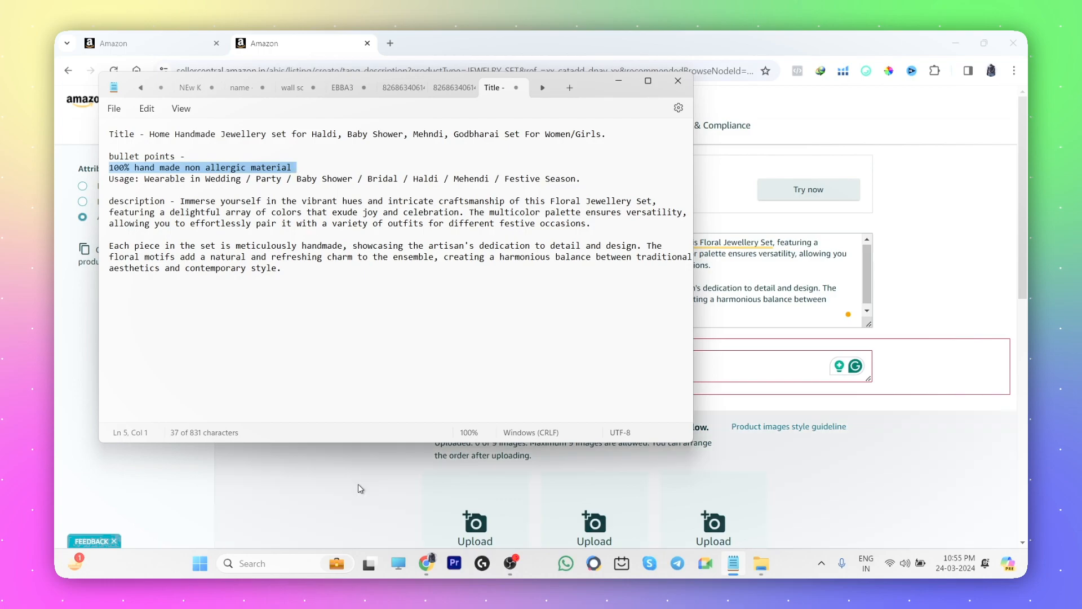
pyautogui.hotkey('alt', 'Tab')
pyautogui.click(479, 372)
pyautogui.hotkey('ctrl', 'v')
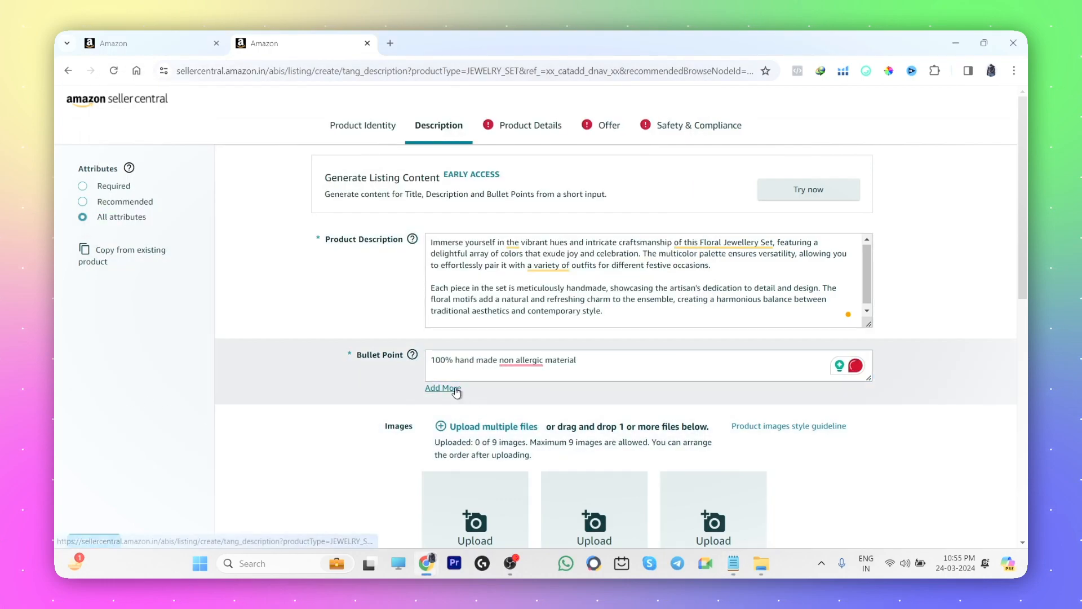
# Step: Add a second Bullet Point containing the "Usage: Wearable in Wedding / Party / Baby Shower / Bridal / Haldi / Mehendi / Festive Season." line from the notes
pyautogui.click(443, 388)
pyautogui.click(700, 410)
pyautogui.click(739, 564)
pyautogui.tripleClick(110, 180)
pyautogui.hotkey('ctrl', 'c')
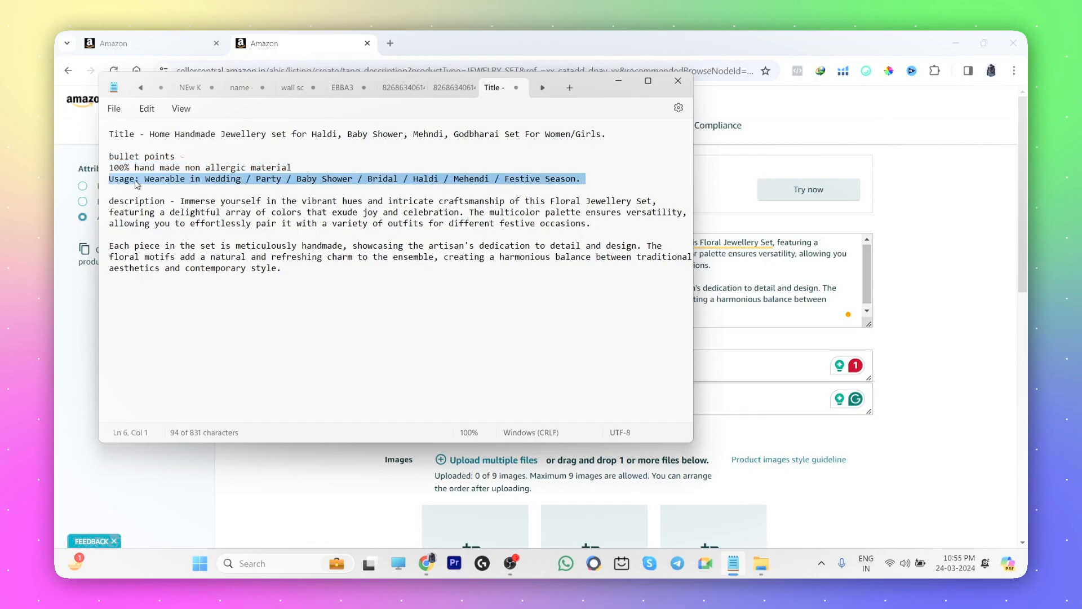
pyautogui.hotkey('alt', 'Tab')
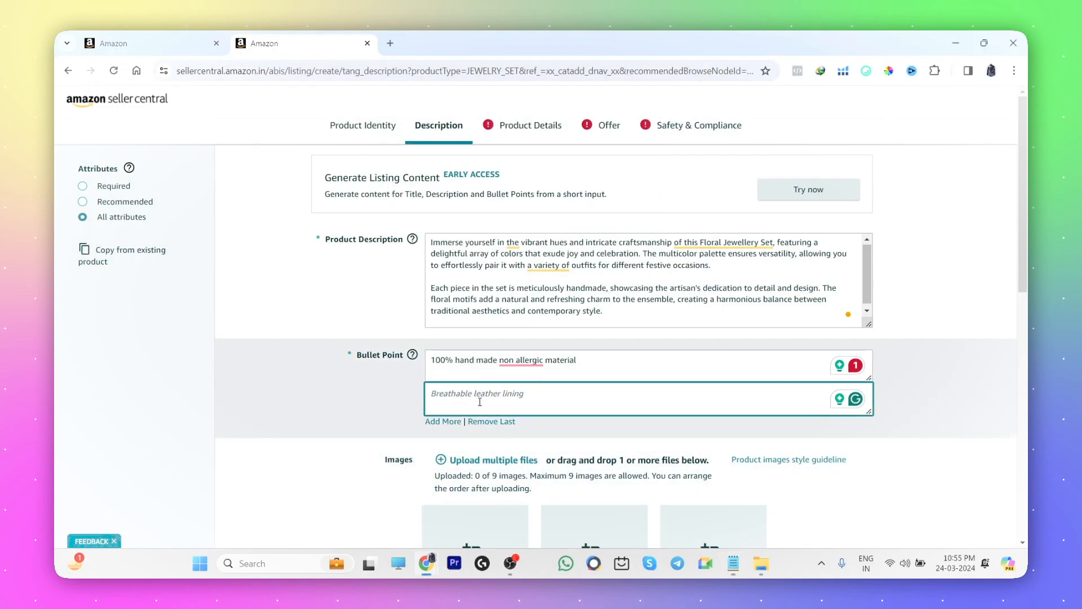
pyautogui.hotkey('ctrl', 'v')
pyautogui.click(141, 394)
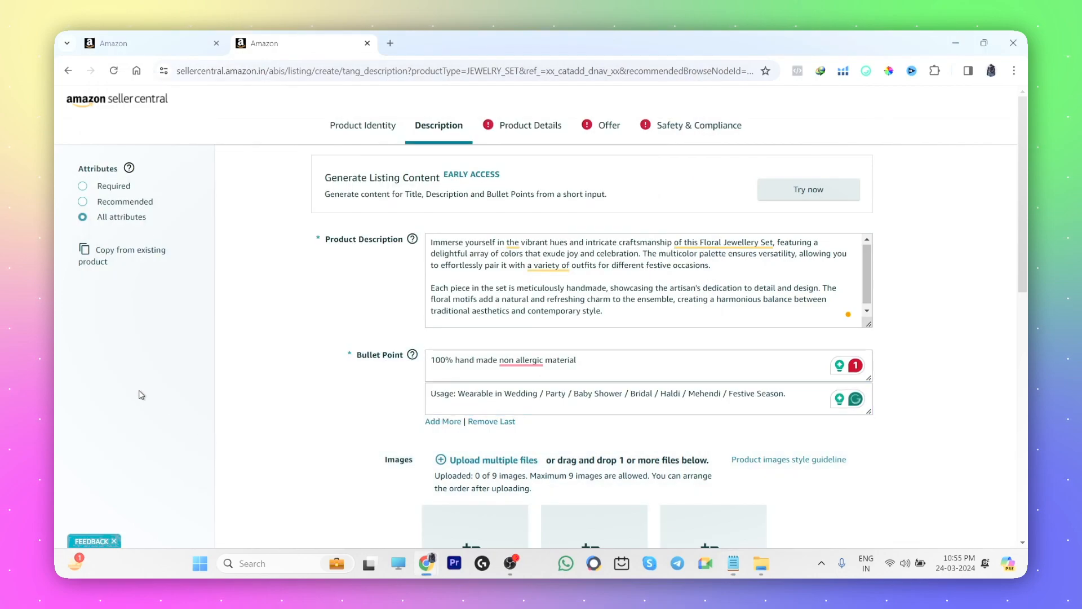
# Step: Add two more empty Bullet Point fields and remove both of them again
pyautogui.click(443, 421)
pyautogui.click(443, 455)
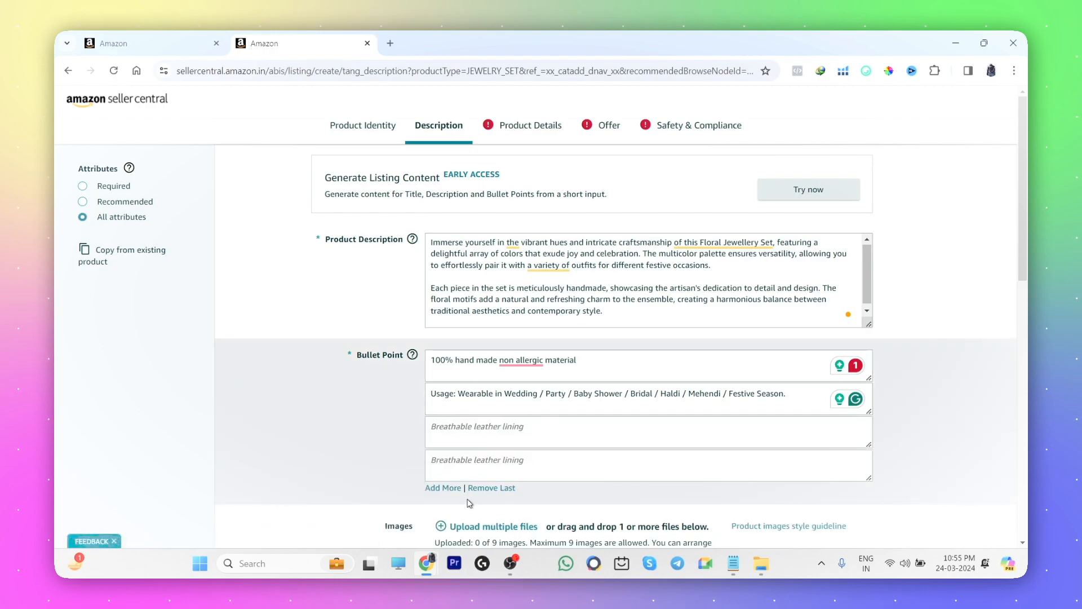
pyautogui.click(491, 488)
pyautogui.click(492, 454)
# Step: Upload an image from the Downloads folder as the listing's MAIN product image
pyautogui.scroll(-3, 395, 275)
pyautogui.moveTo(383, 264); pyautogui.dragTo(421, 262)
pyautogui.click(137, 253)
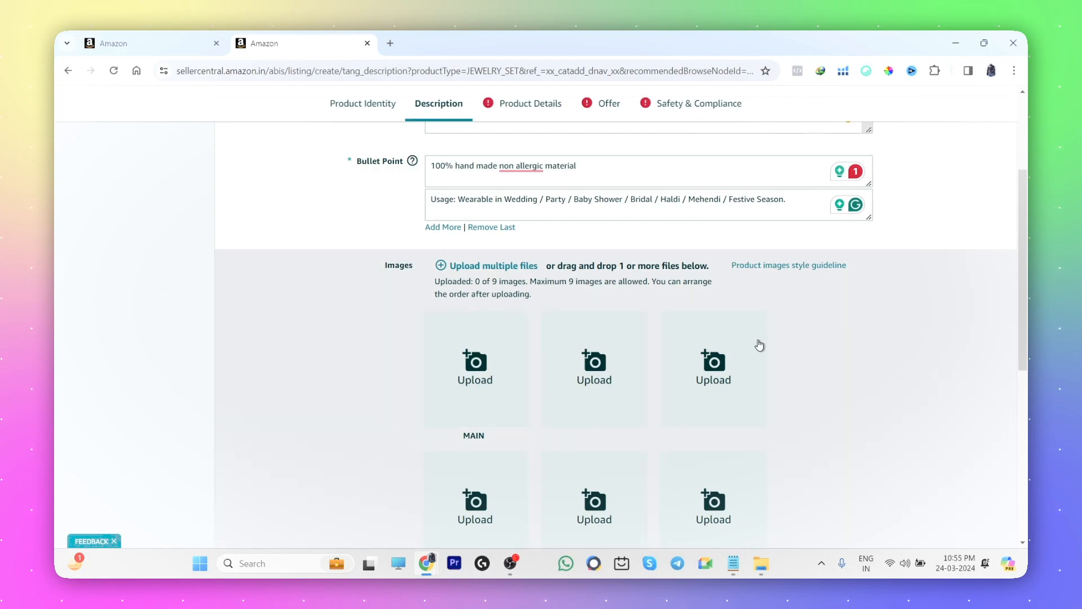
pyautogui.scroll(-3, 543, 320)
pyautogui.scroll(2, 543, 320)
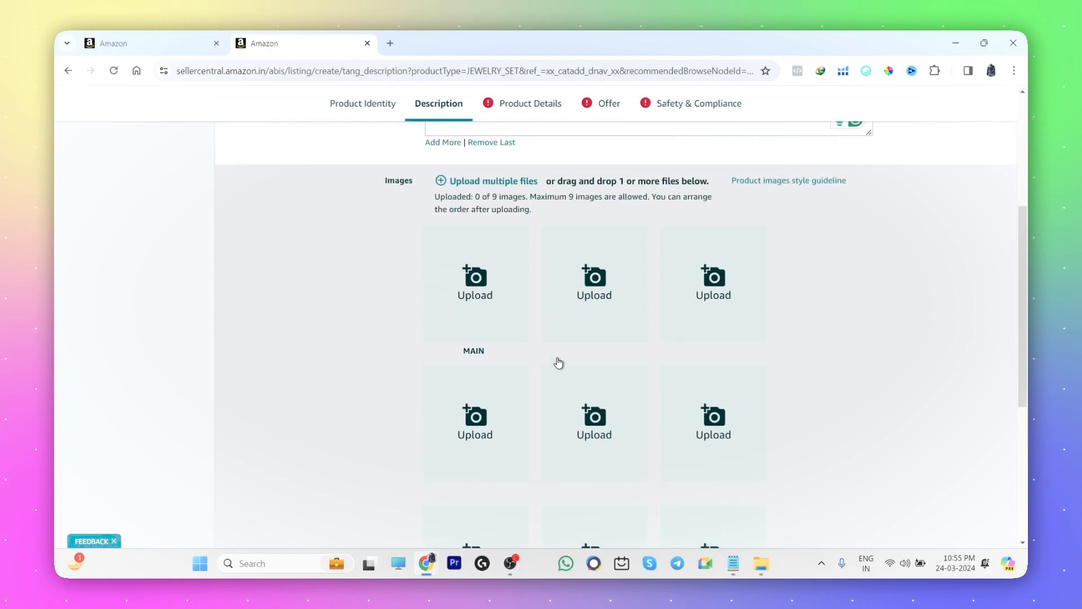
pyautogui.click(467, 309)
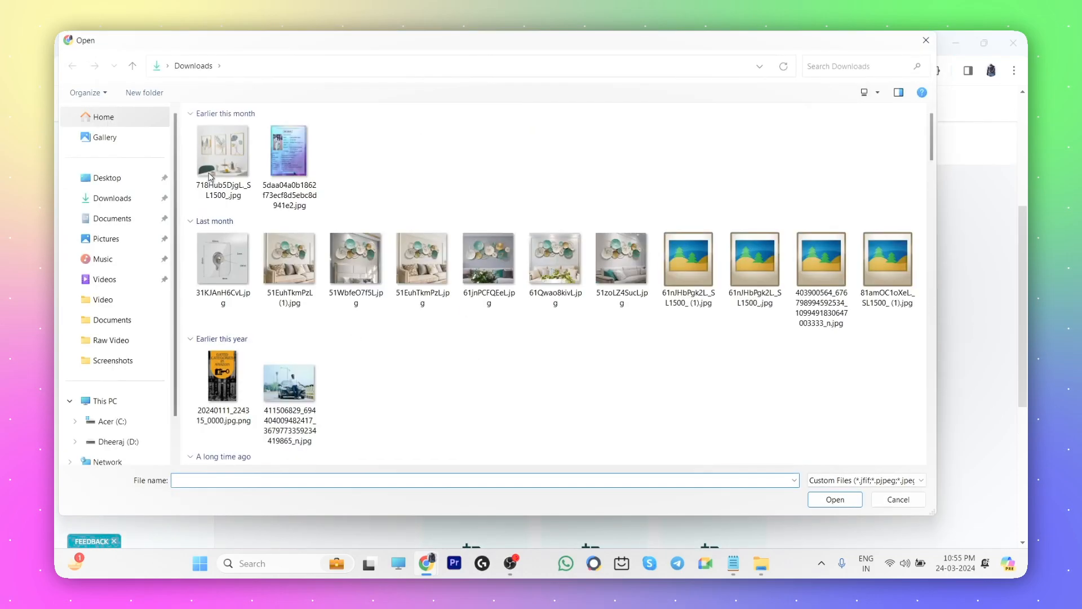
pyautogui.click(223, 251)
pyautogui.click(834, 499)
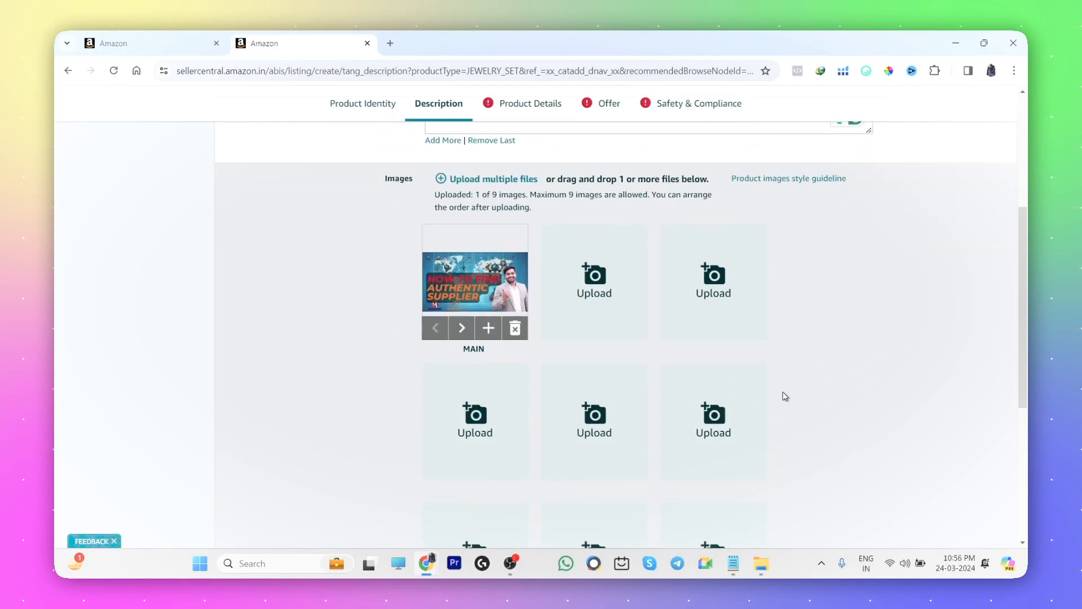
# Step: Limit the form to Recommended attributes and continue to the Product Details stage
pyautogui.scroll(-2, 733, 316)
pyautogui.scroll(6, 712, 374)
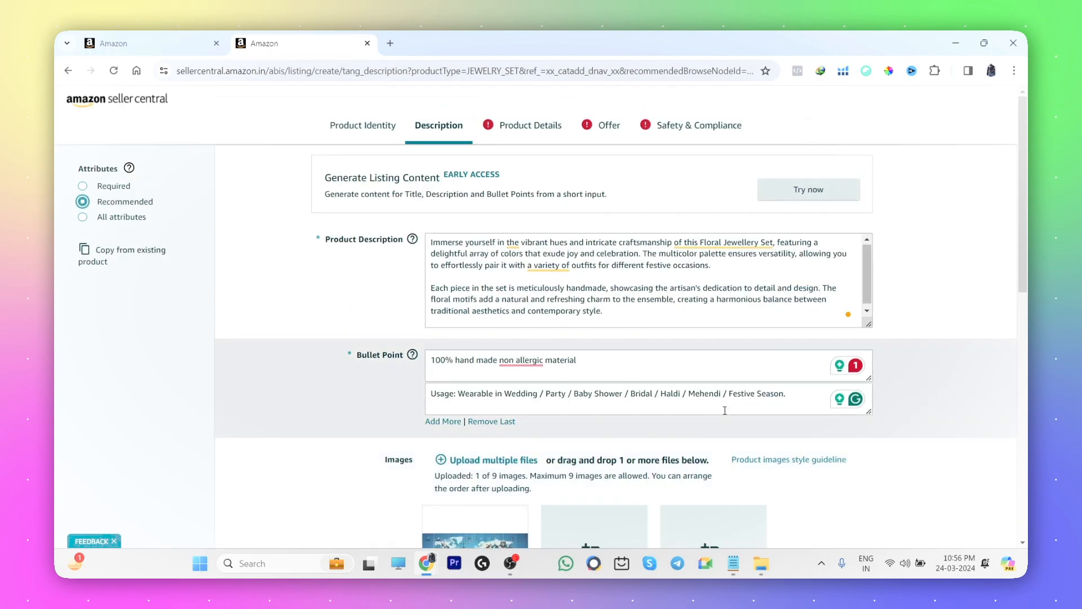
pyautogui.click(541, 126)
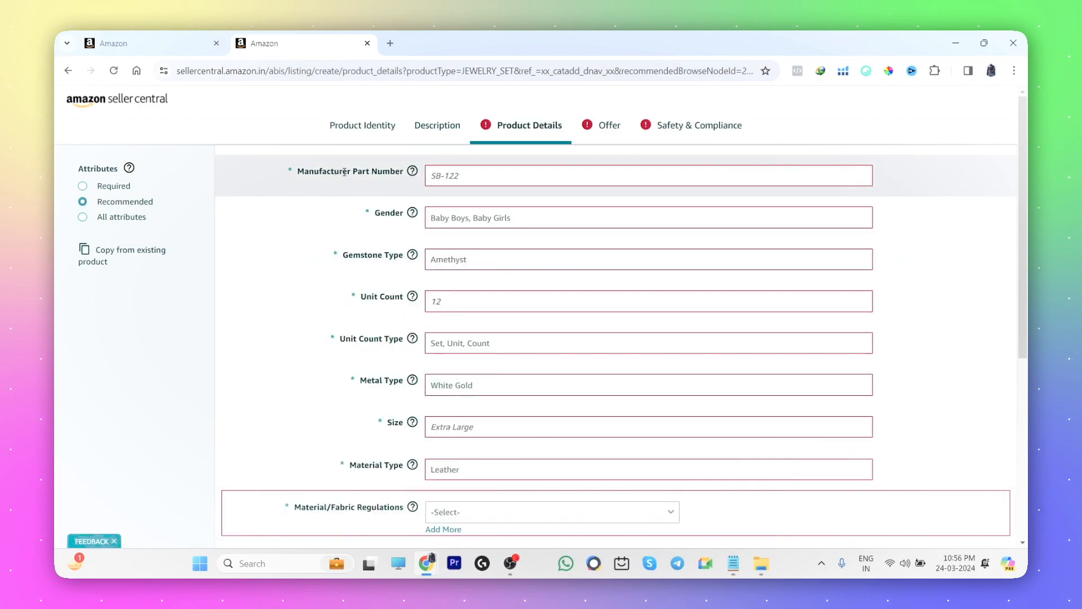
# Step: Set the Manufacturer Part Number to ghyr-1, the Gender to Girls and the Gemstone Type to Amber
pyautogui.click(476, 170)
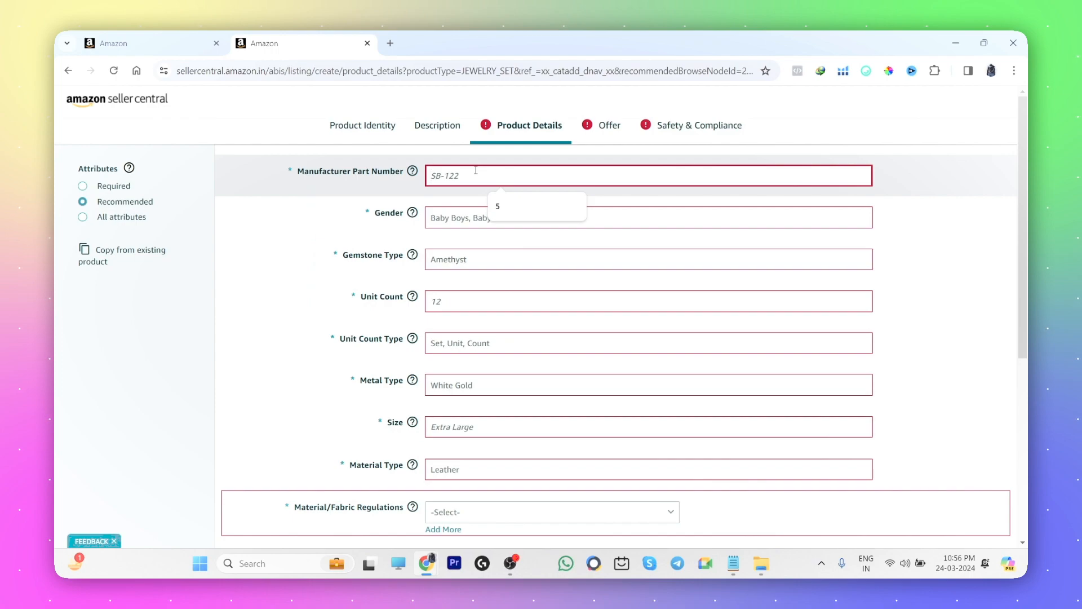
pyautogui.write('ghyr')
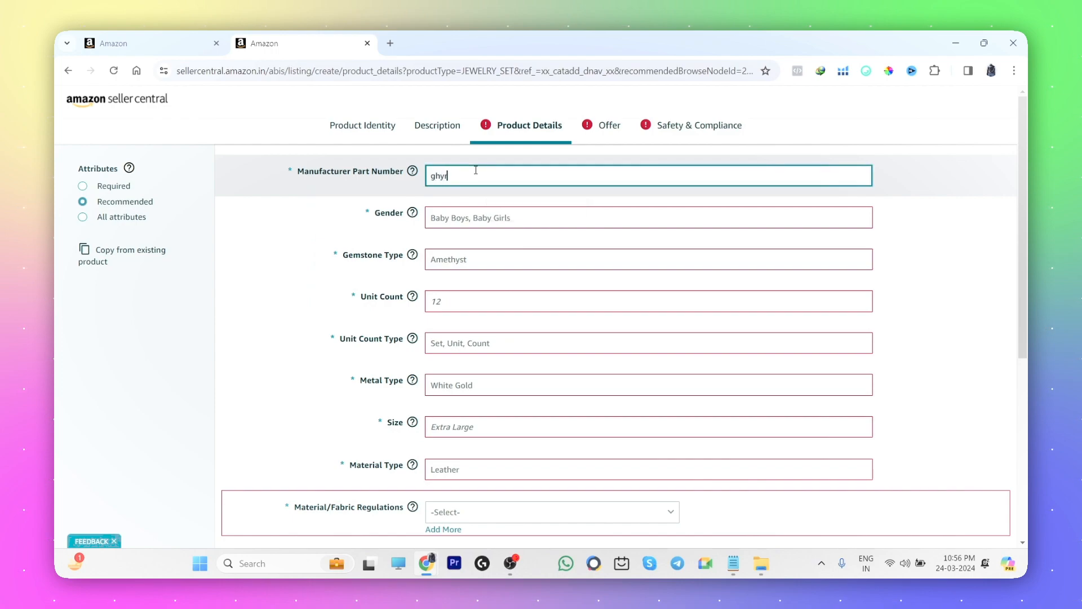
pyautogui.write('-1')
pyautogui.click(477, 219)
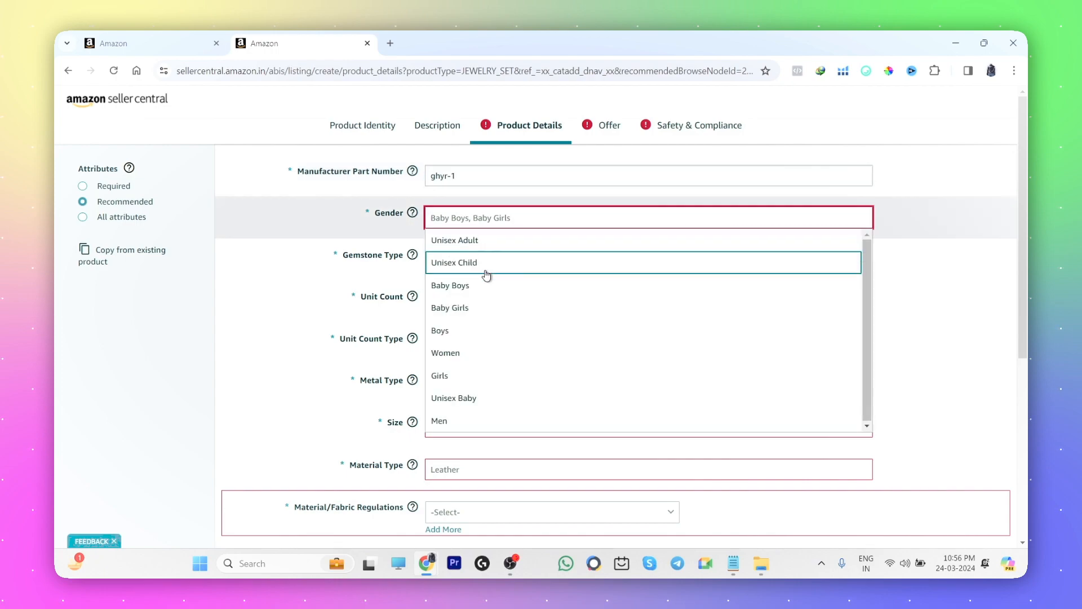
pyautogui.click(476, 376)
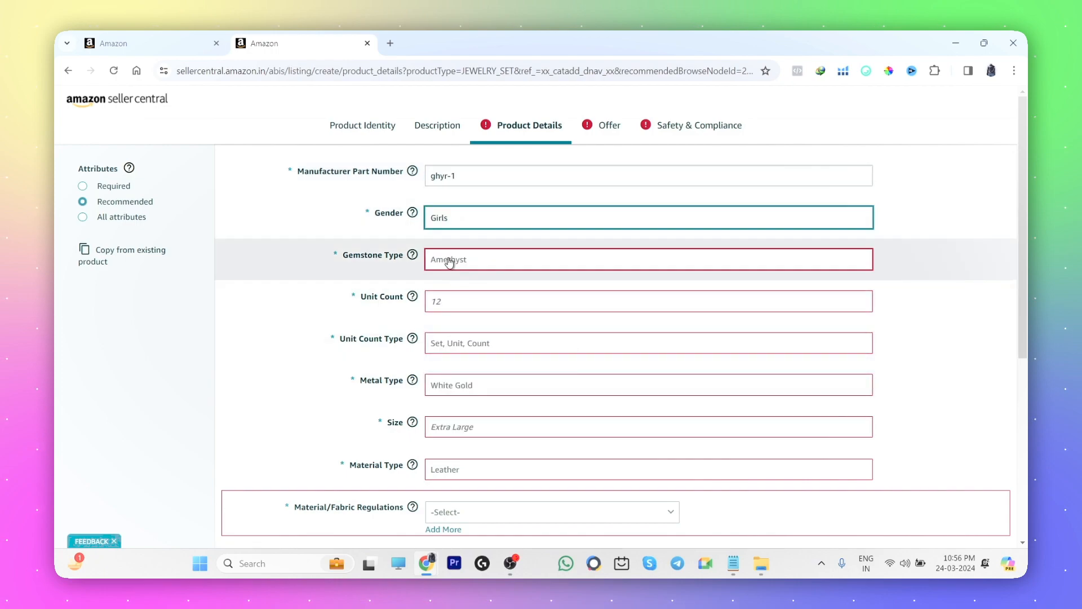
pyautogui.click(449, 262)
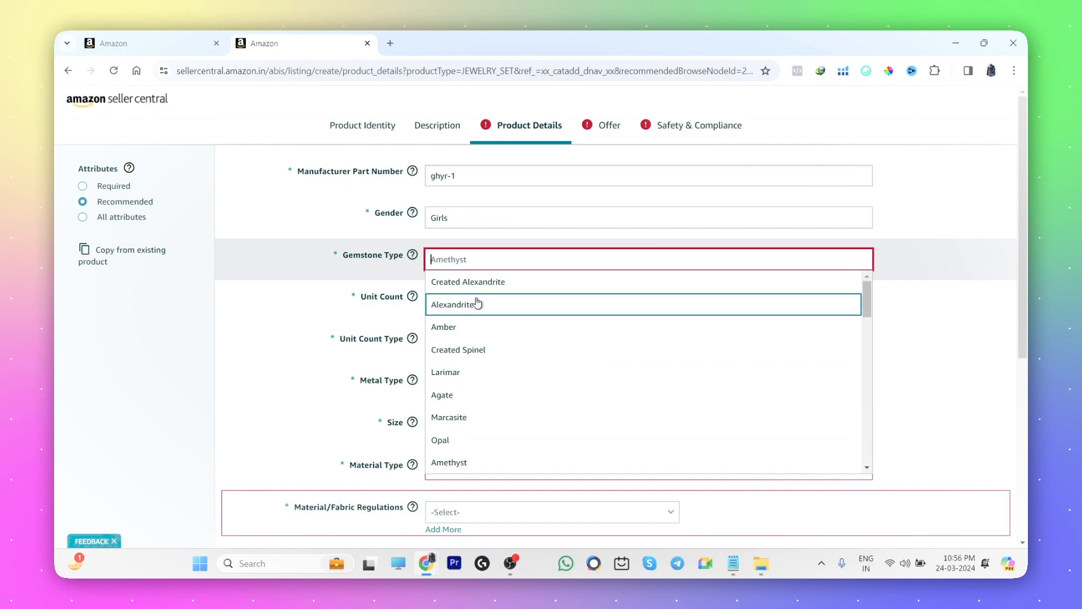
pyautogui.click(475, 328)
# Step: Check the pieces on the reference product page, and set the Unit Count to 4 with Unit Count Type Set
pyautogui.click(449, 299)
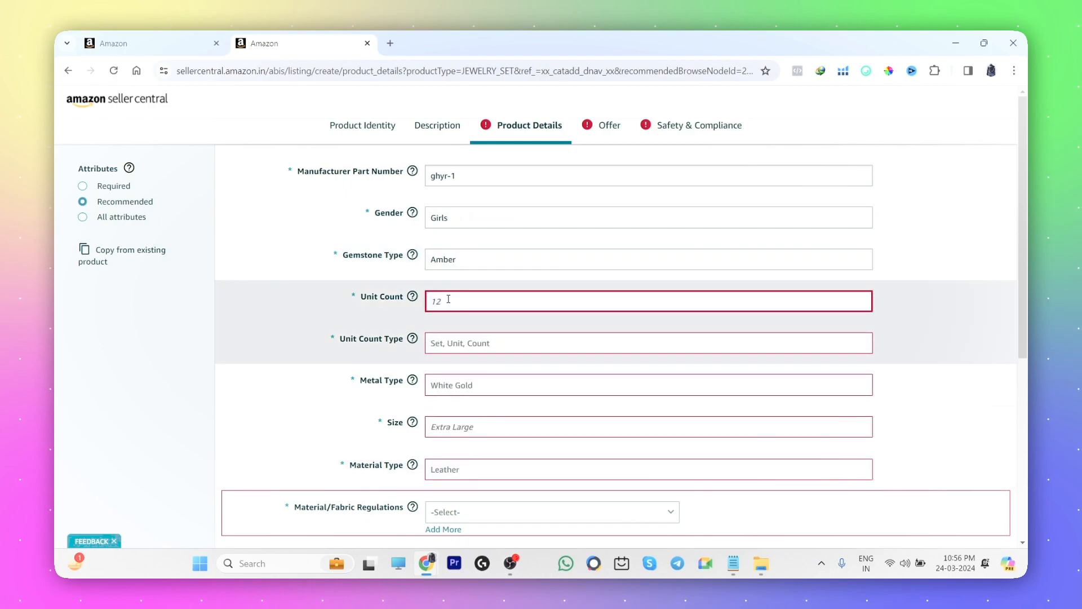
pyautogui.moveTo(427, 563)
pyautogui.click(499, 534)
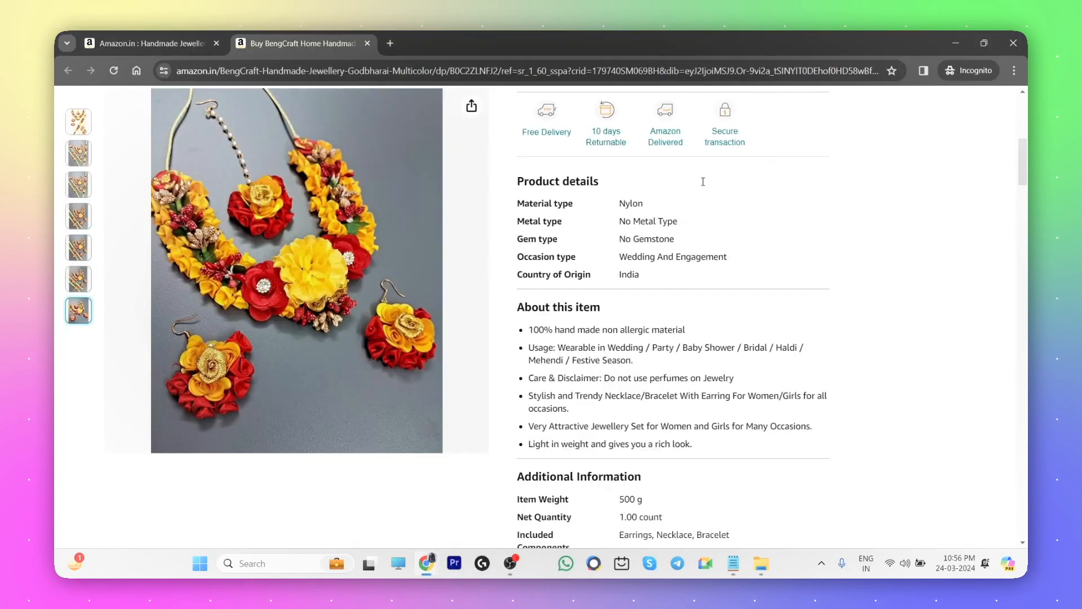
pyautogui.click(955, 44)
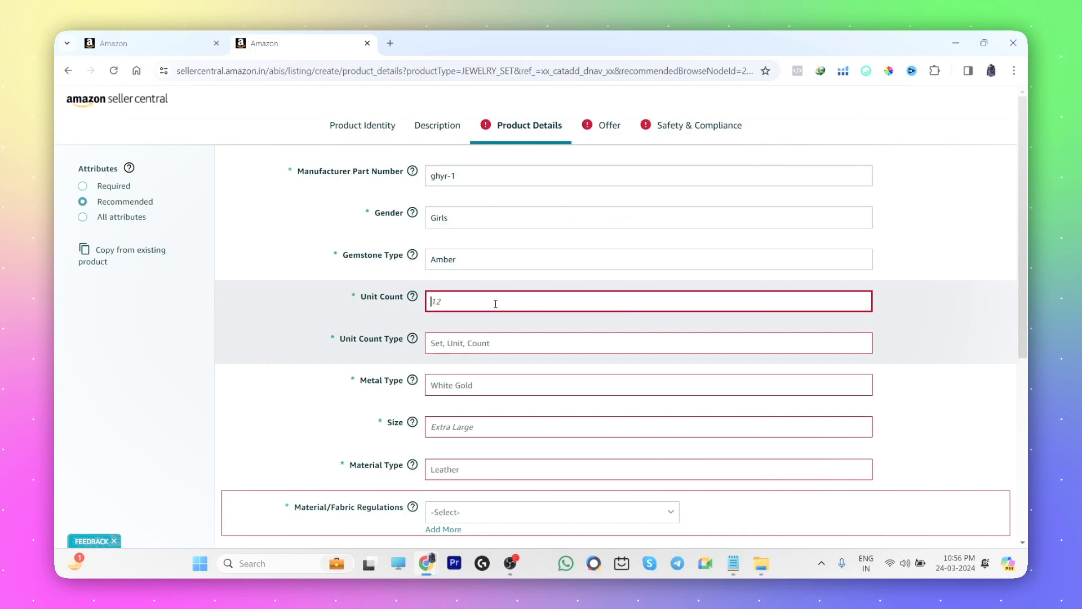
pyautogui.write('4')
pyautogui.click(459, 344)
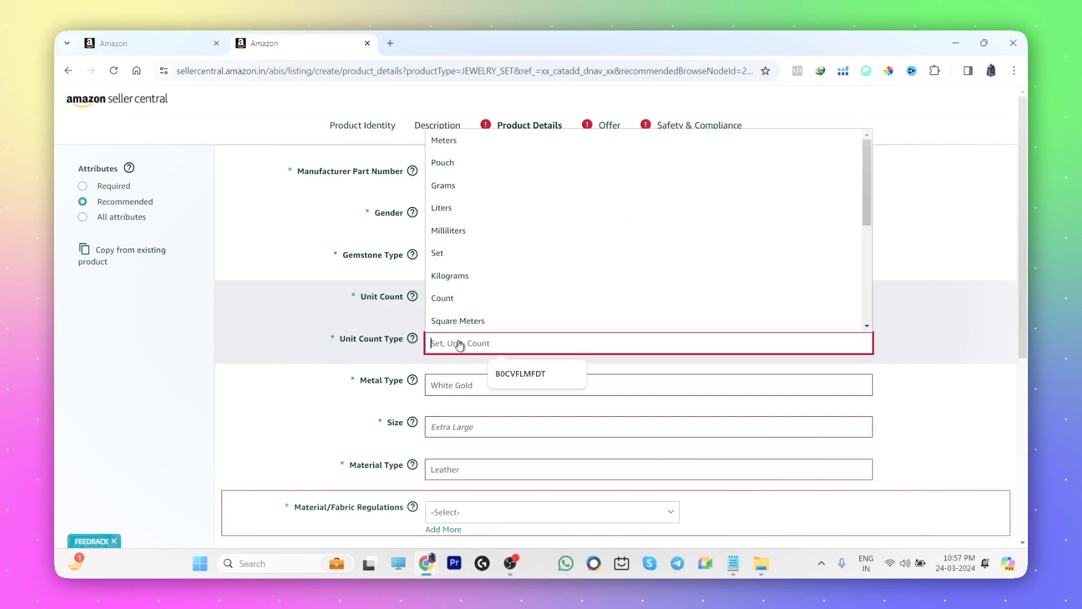
pyautogui.click(465, 258)
# Step: Set the Metal Type to Bronze, the Size to Medium and the Material Type to Metal
pyautogui.click(447, 387)
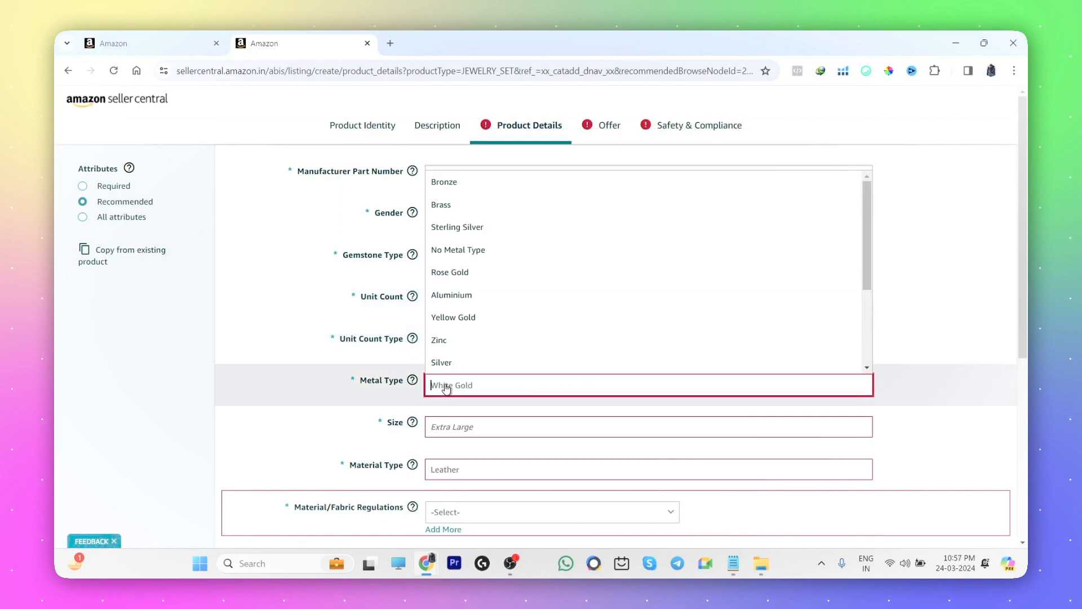
pyautogui.click(467, 185)
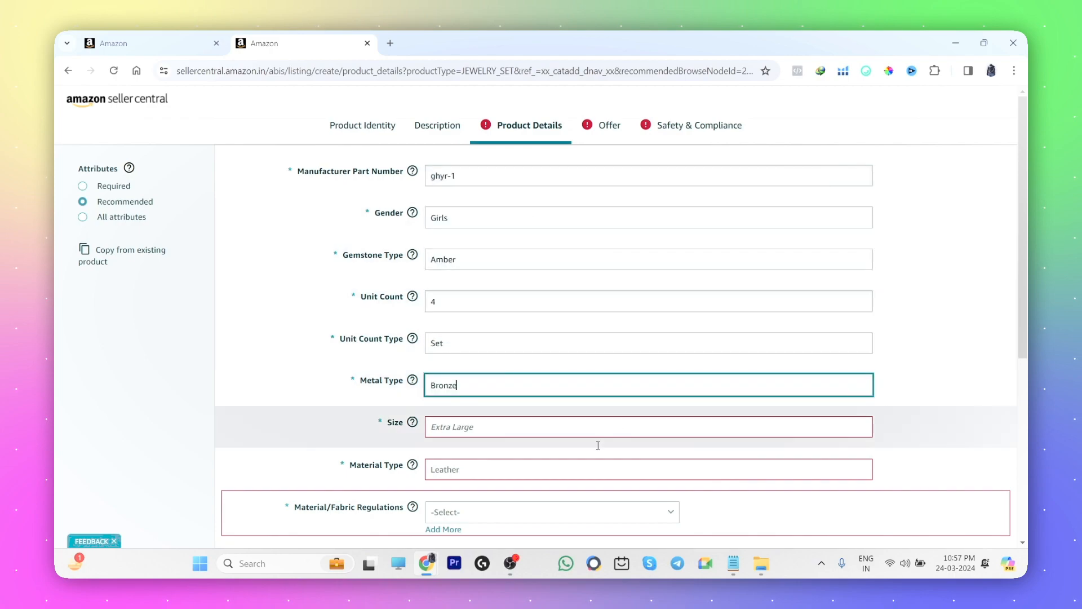
pyautogui.click(452, 430)
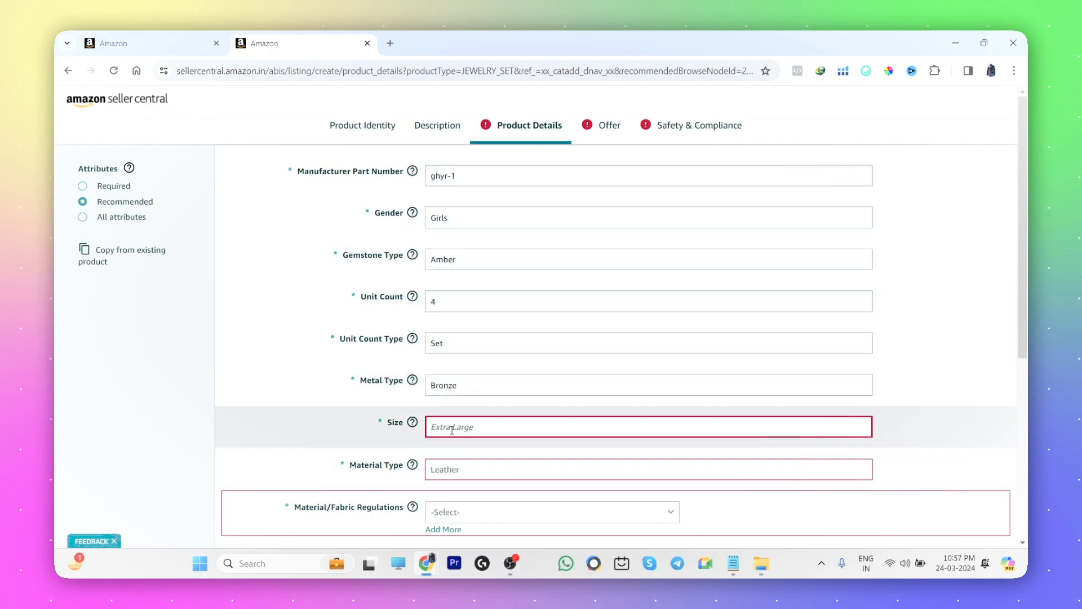
pyautogui.write('Medium')
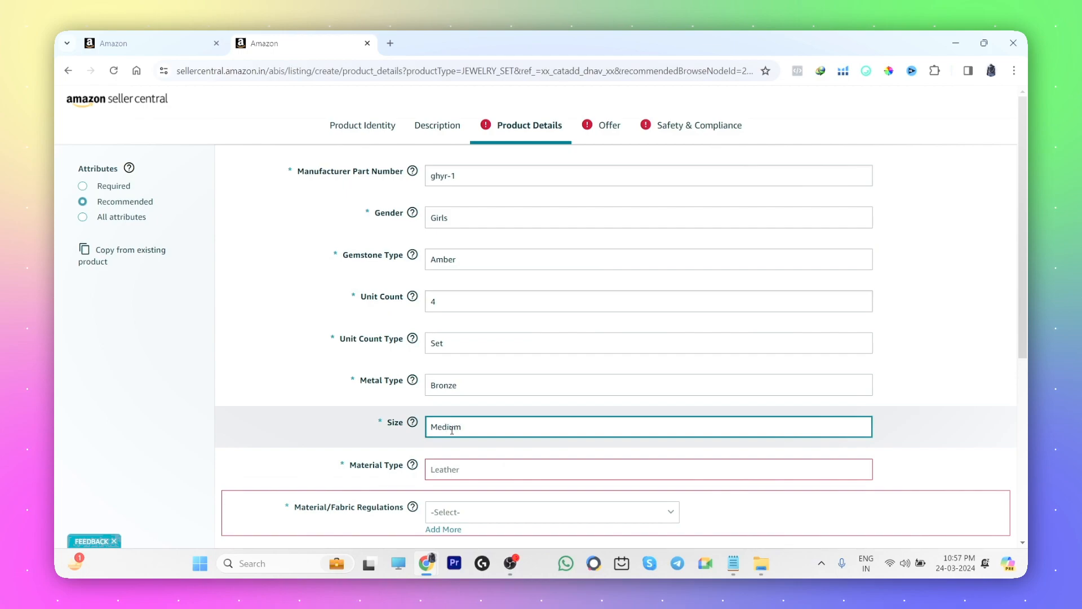
pyautogui.click(452, 476)
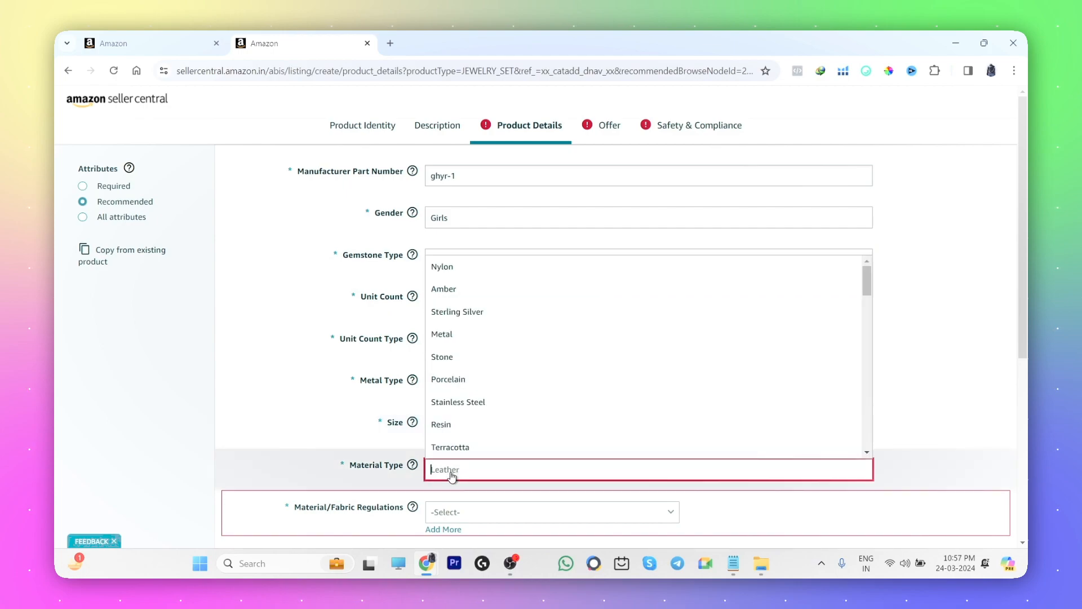
pyautogui.click(466, 336)
# Step: Set Material/Fabric Regulations to Not Applicable, Product Lifecycle Supply Type to Fashion and Color to Orange
pyautogui.scroll(-3, 570, 427)
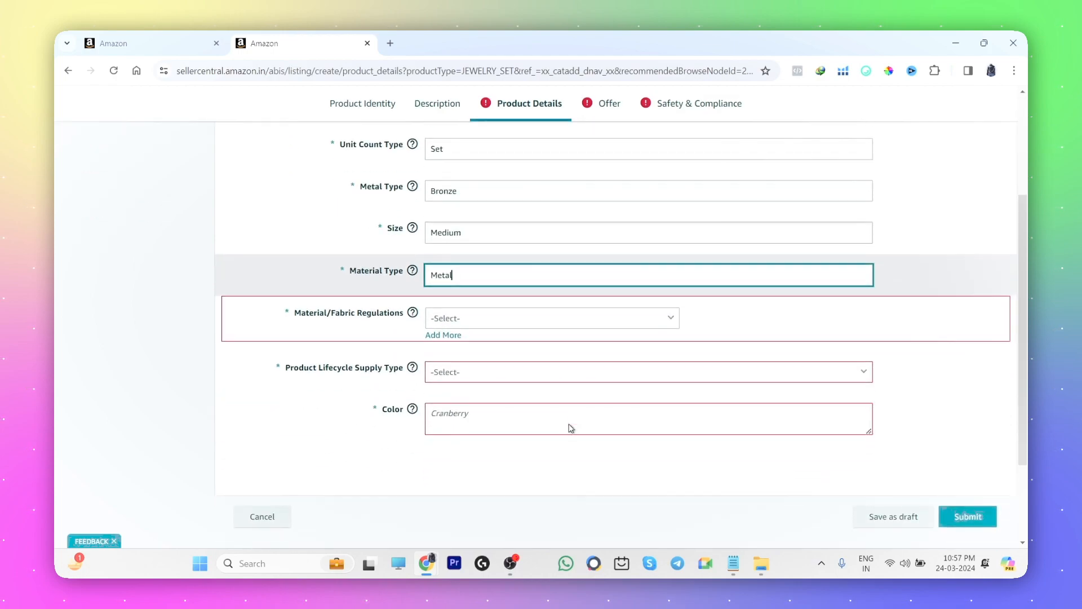
pyautogui.click(488, 317)
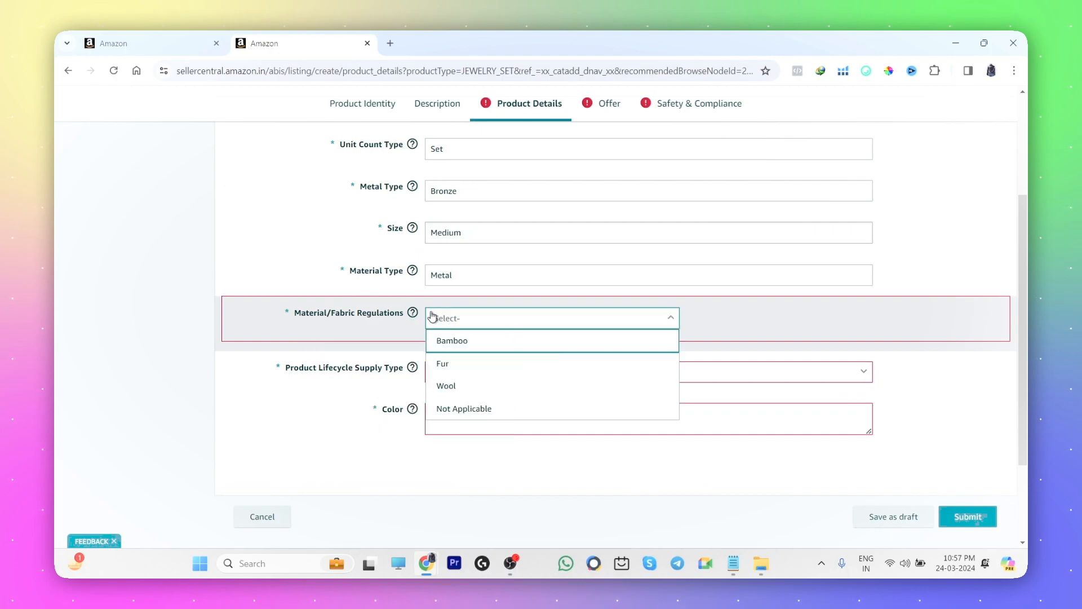
pyautogui.click(483, 416)
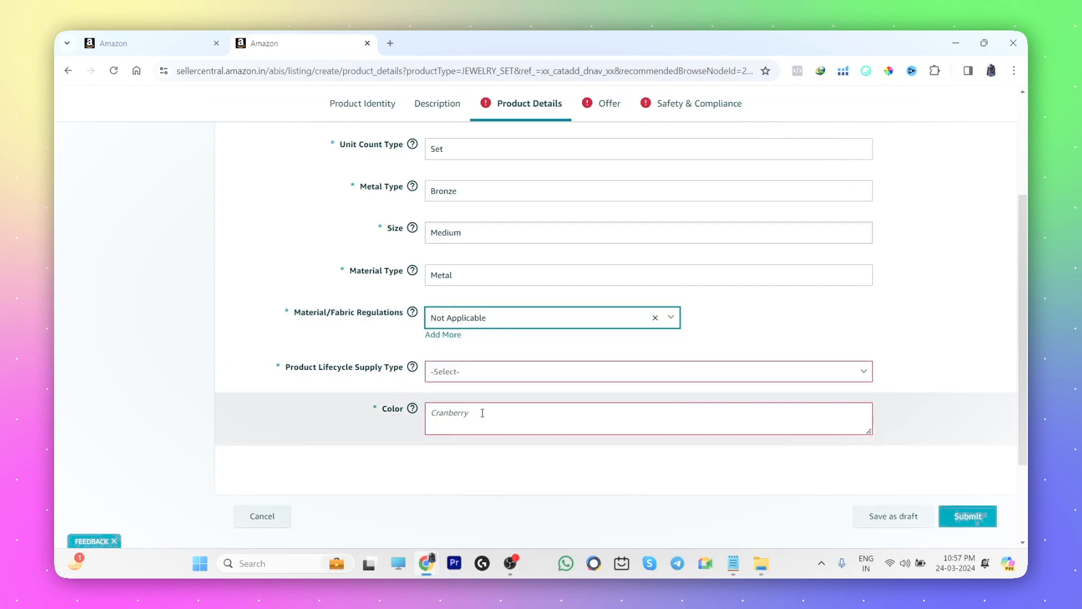
pyautogui.click(458, 377)
pyautogui.click(476, 459)
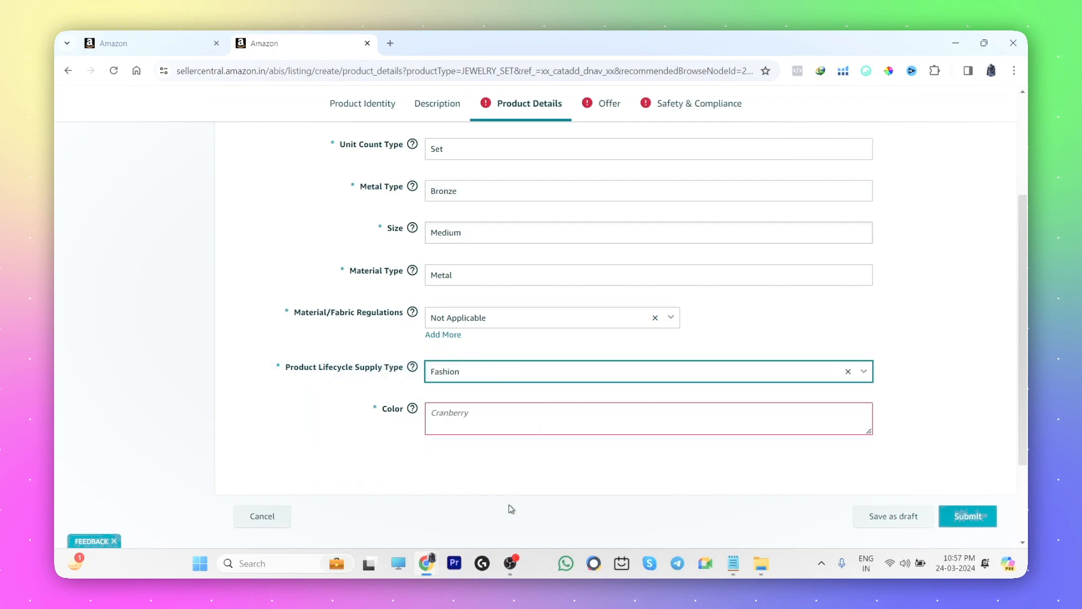
pyautogui.click(462, 424)
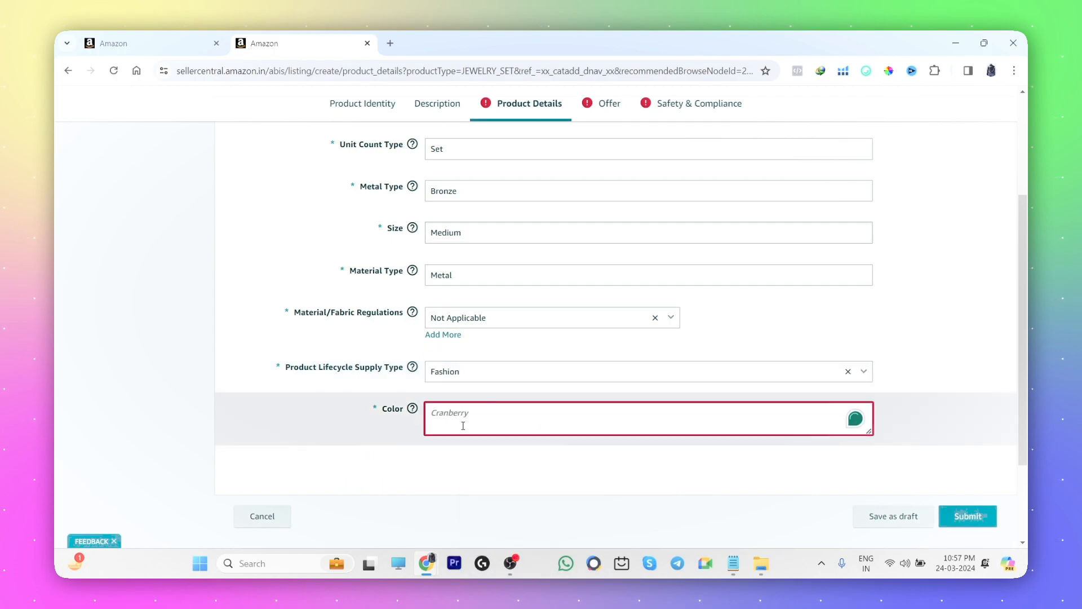
pyautogui.write('Orange')
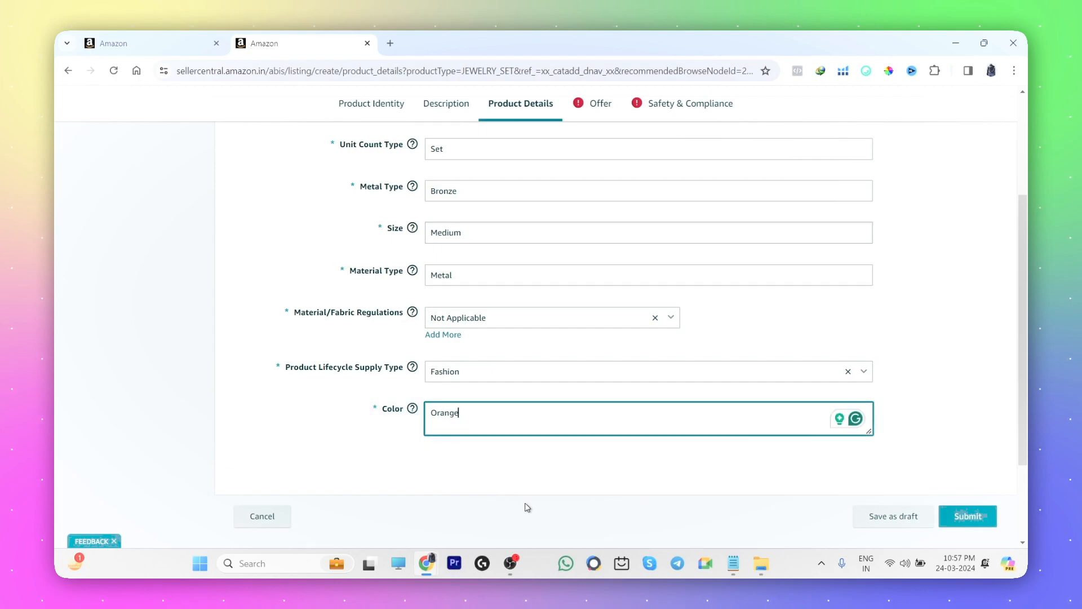
# Step: Continue to the Offer stage and set the Seller SKU to Orange-M
pyautogui.scroll(5, 524, 505)
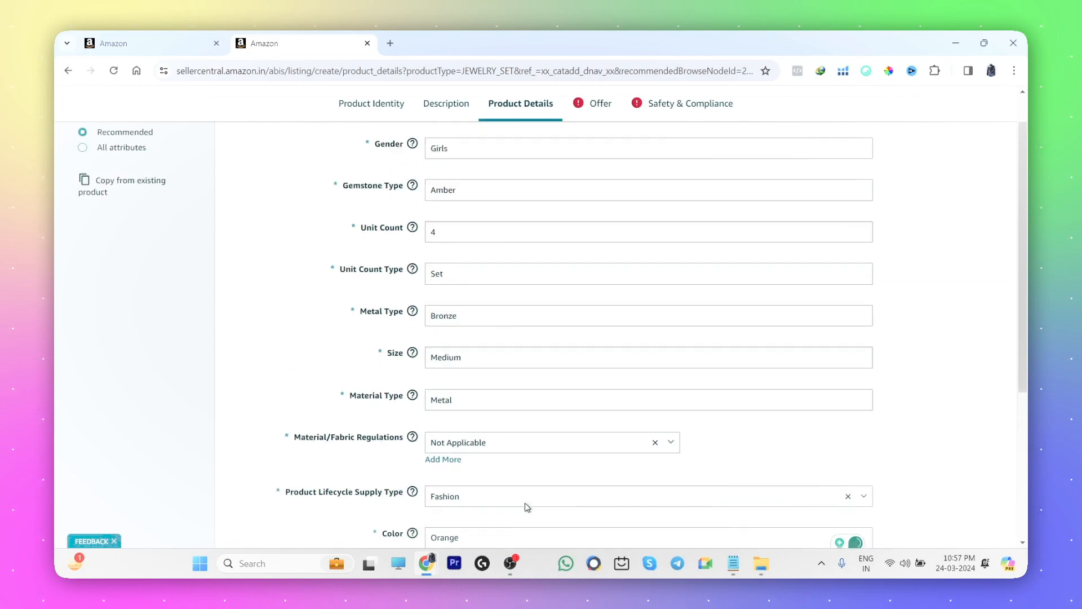
pyautogui.click(600, 125)
pyautogui.click(448, 231)
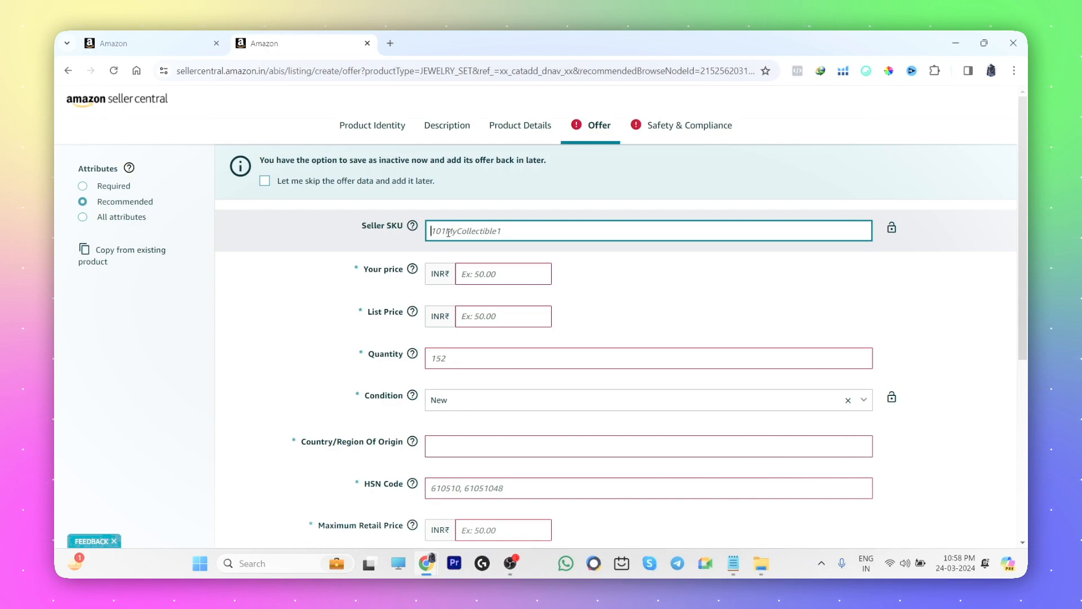
pyautogui.write('Organ')
pyautogui.write('ic')
pyautogui.press('BackSpace')
pyautogui.press('BackSpace')
pyautogui.press('BackSpace')
pyautogui.press('BackSpace')
pyautogui.write('ange-M')
pyautogui.click(495, 272)
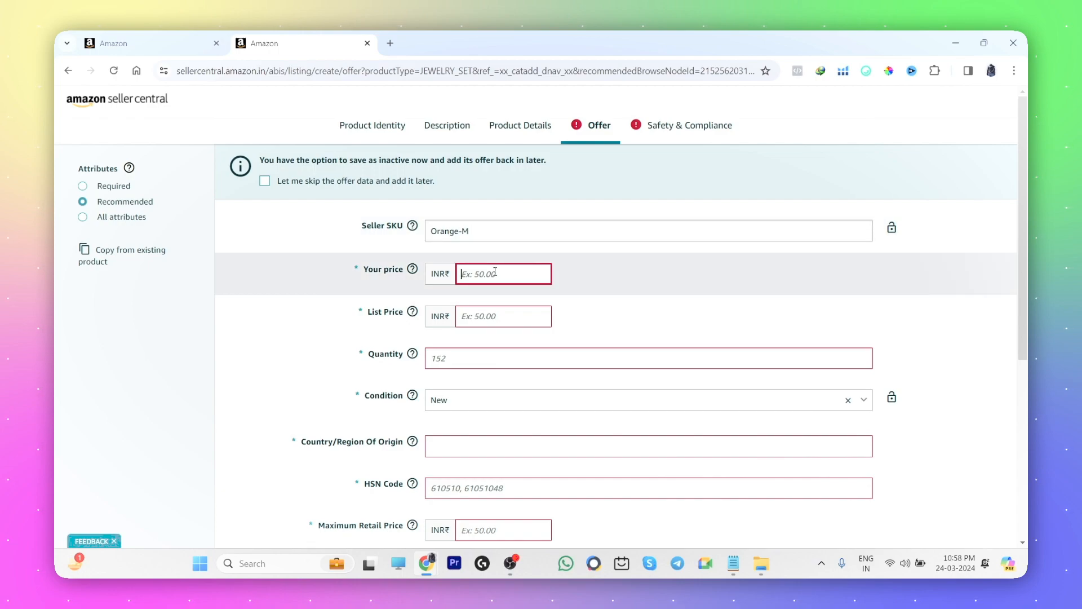
pyautogui.click(479, 229)
pyautogui.moveTo(478, 228); pyautogui.dragTo(429, 230)
pyautogui.click(205, 308)
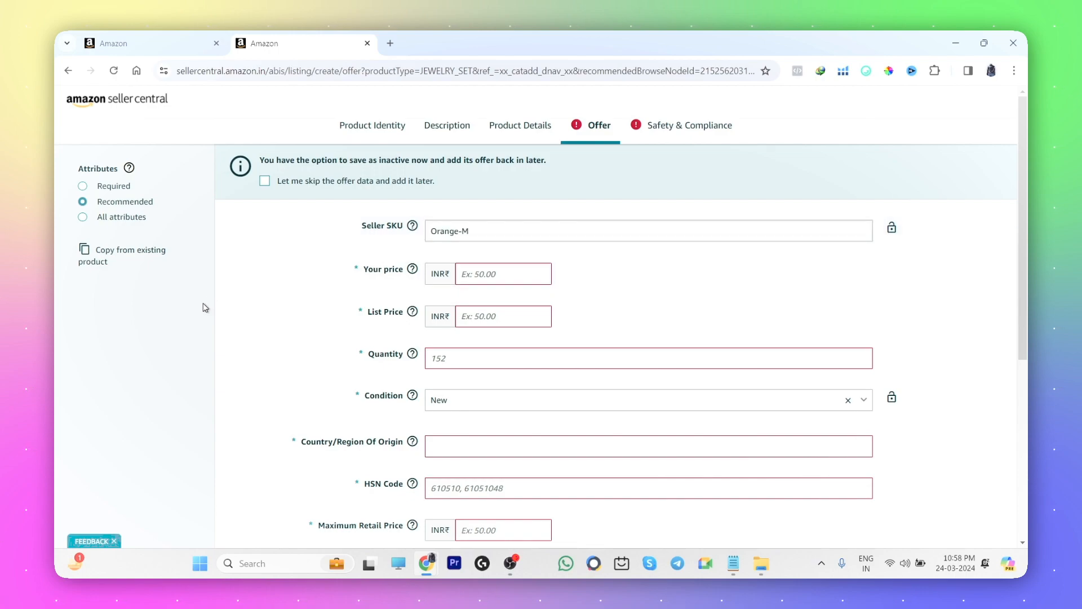
# Step: Set both Your price and the List Price to 999 INR
pyautogui.click(500, 279)
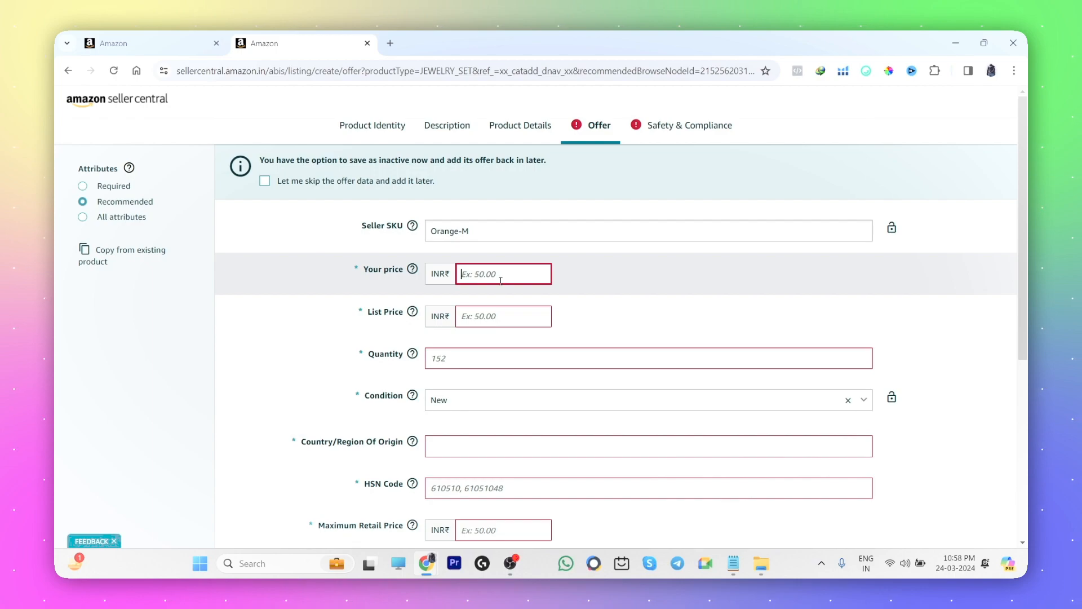
pyautogui.write('999')
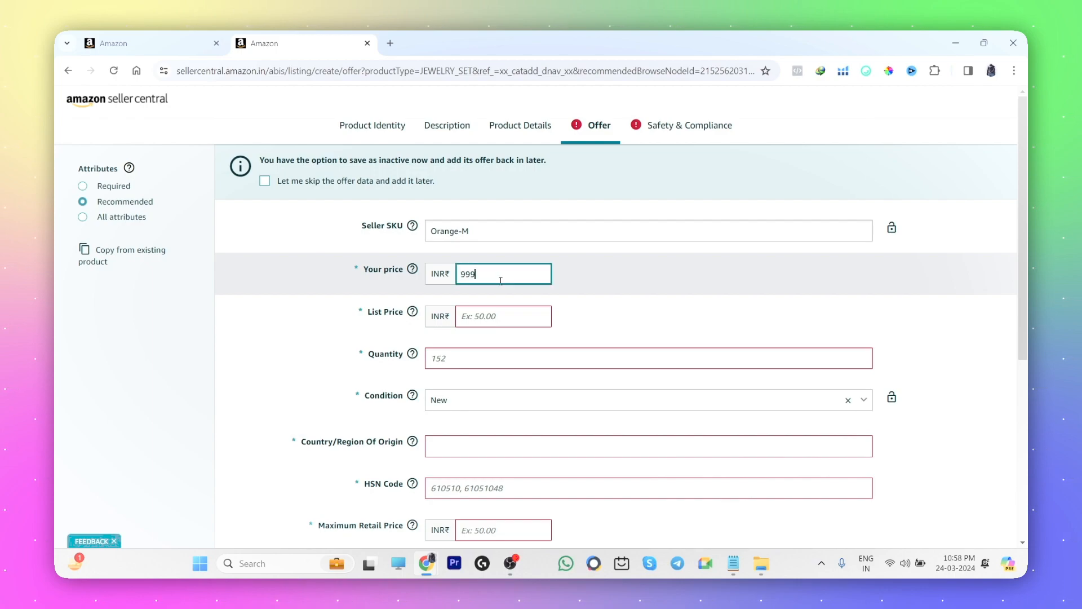
pyautogui.press('Tab')
pyautogui.write('999')
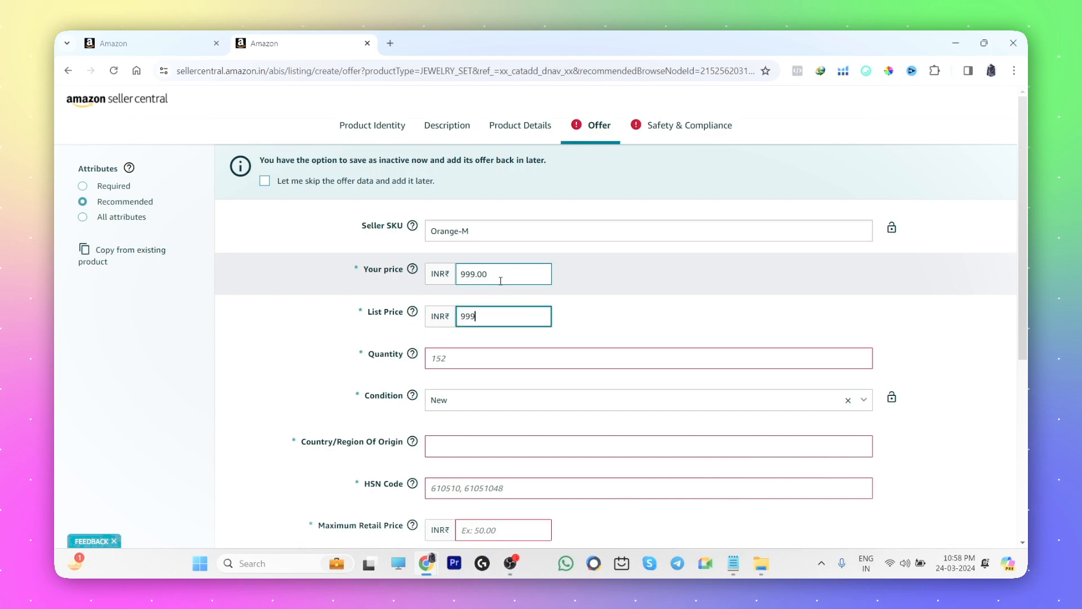
pyautogui.press('Tab')
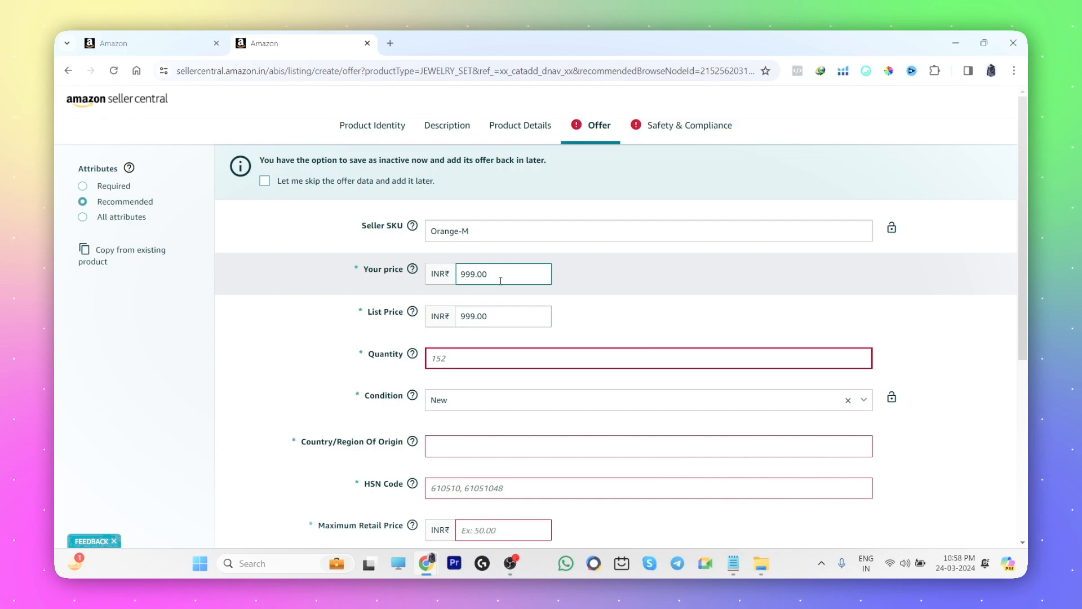
# Step: Set the Quantity to 100 and choose India as the Country/Region Of Origin
pyautogui.write('100')
pyautogui.press('Tab')
pyautogui.press('Tab')
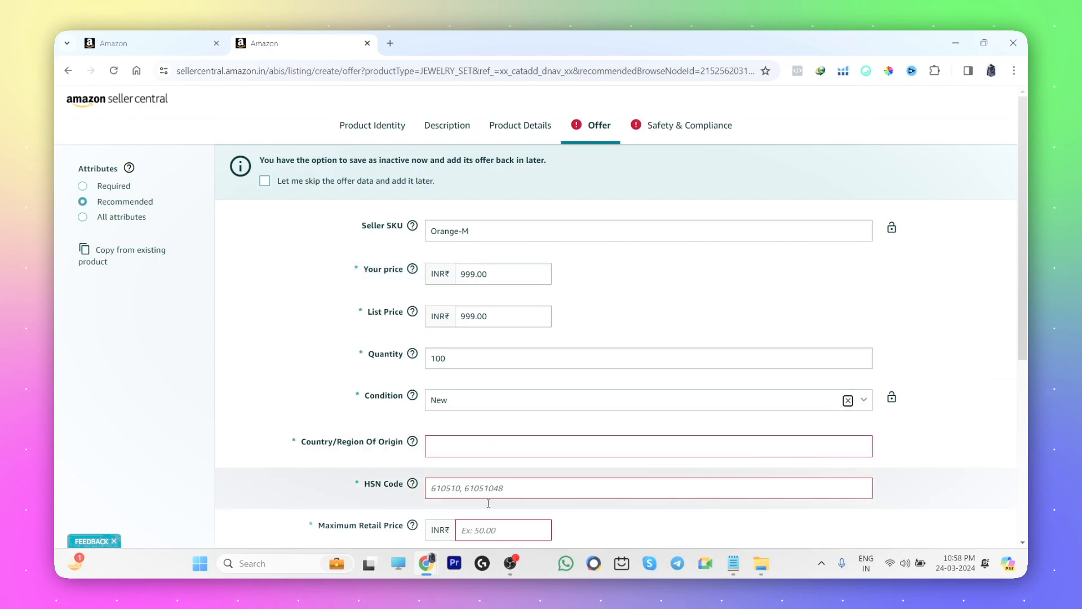
pyautogui.click(459, 448)
pyautogui.click(458, 244)
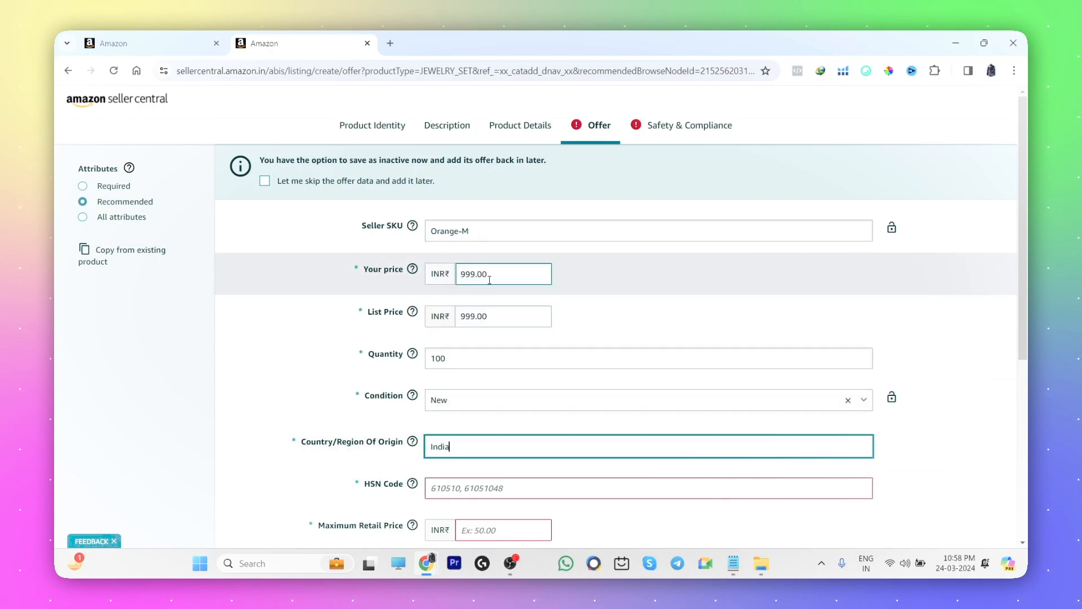
# Step: Search Google for "jewelry hsn code" in the incognito browser window and copy the code 711311
pyautogui.scroll(-3, 496, 293)
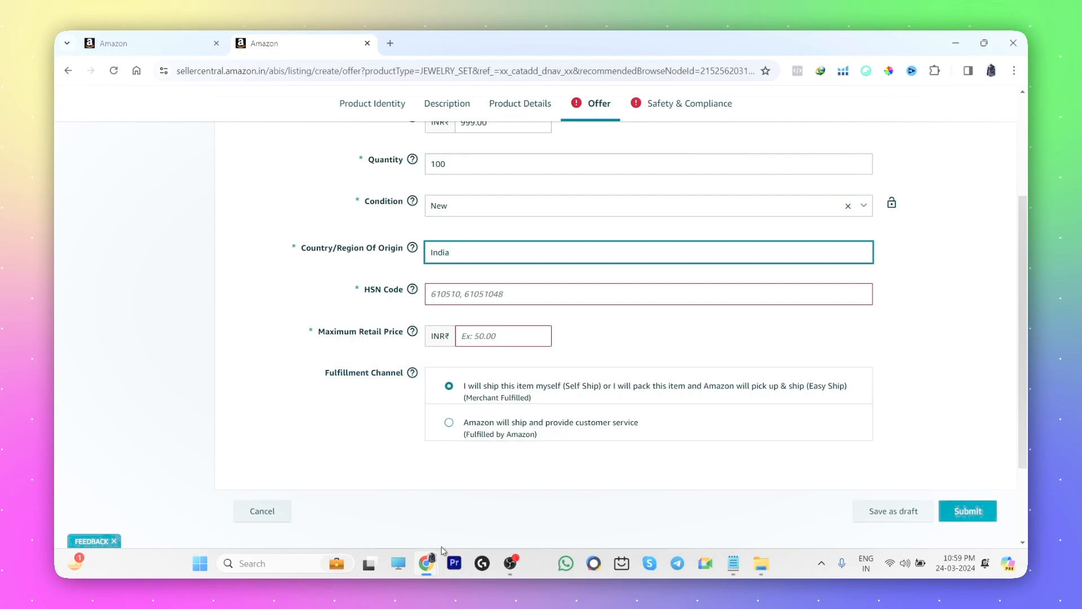
pyautogui.moveTo(427, 563)
pyautogui.click(494, 530)
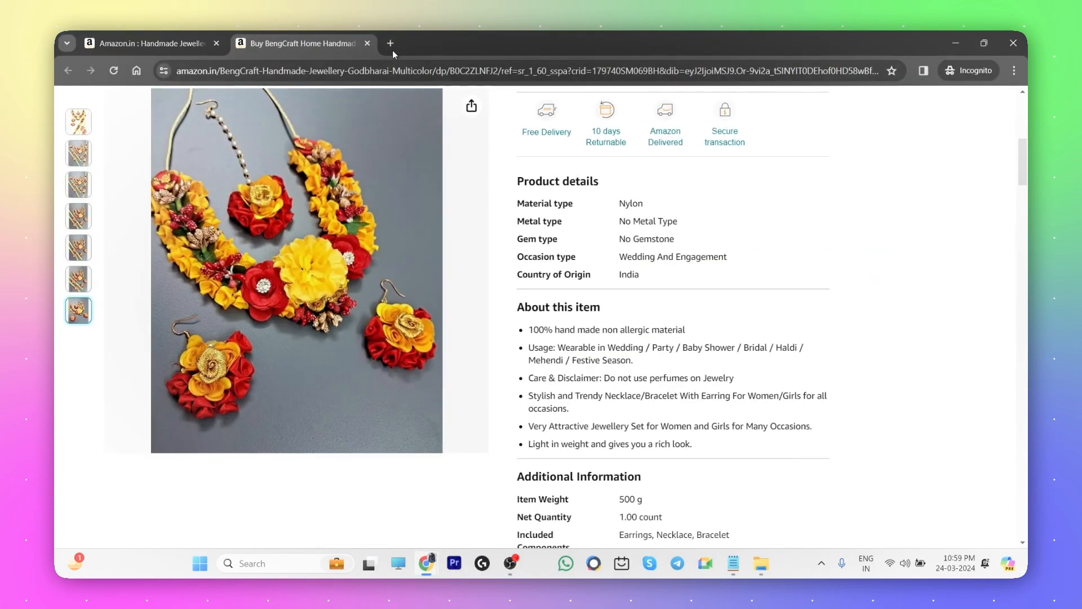
pyautogui.click(390, 44)
pyautogui.write('jewelry')
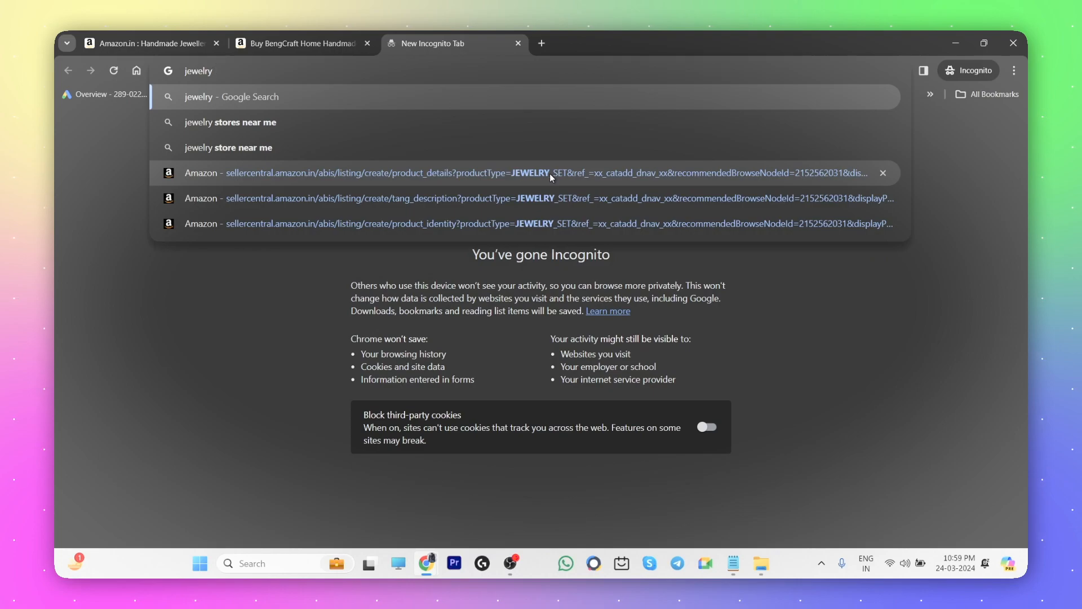
pyautogui.write(' hsn code')
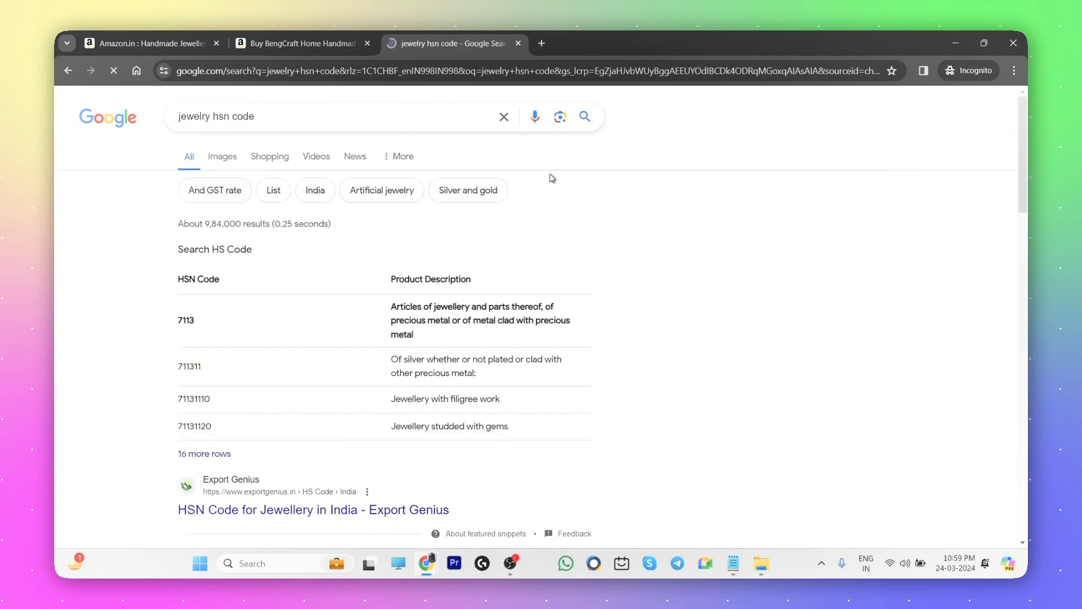
pyautogui.moveTo(203, 367); pyautogui.dragTo(178, 366)
pyautogui.hotkey('ctrl', 'c')
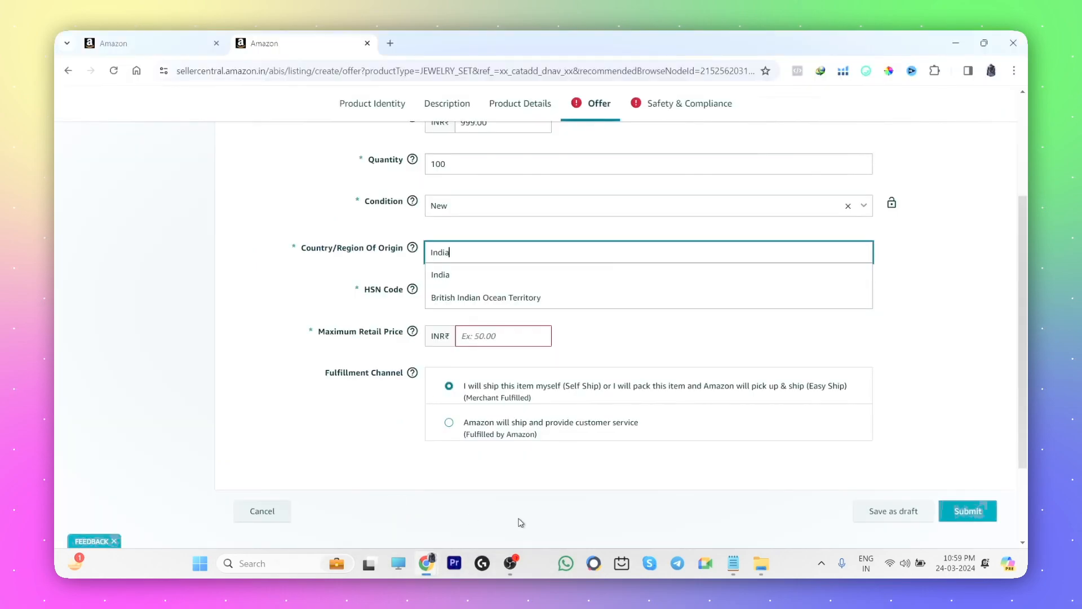
# Step: Back in the listing's Offer stage, set the HSN Code to 711311 and the Maximum Retail Price to 1500 INR
pyautogui.click(465, 276)
pyautogui.click(471, 296)
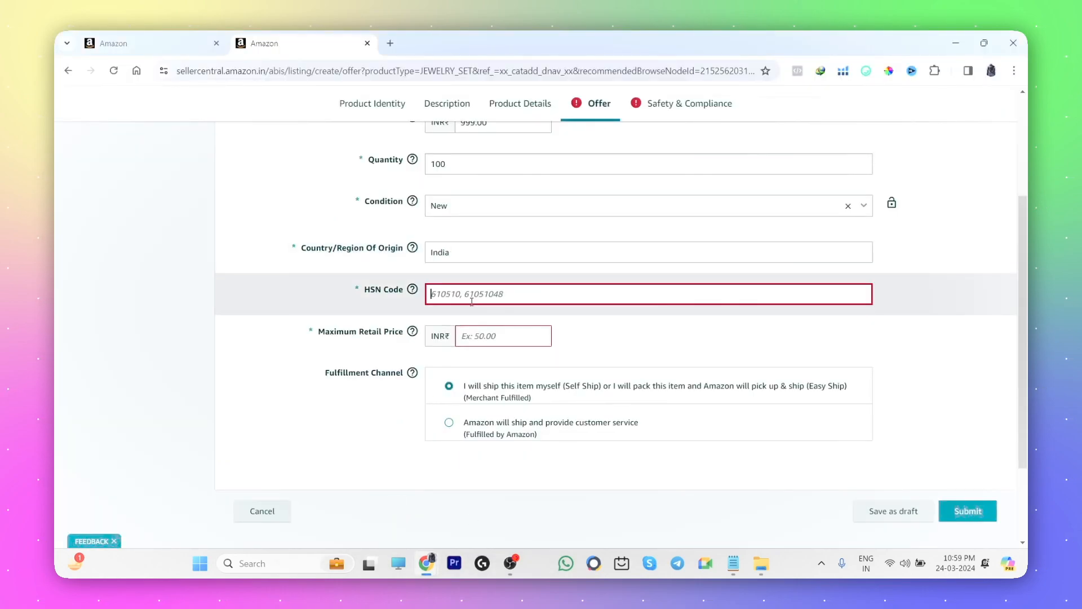
pyautogui.hotkey('ctrl', 'v')
pyautogui.click(498, 340)
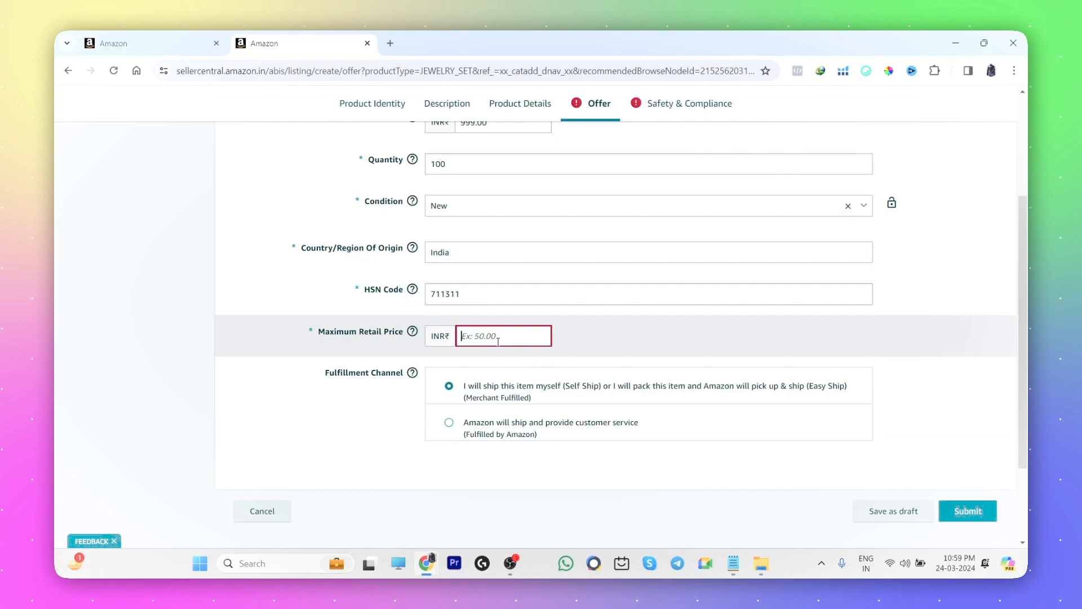
pyautogui.write('1500')
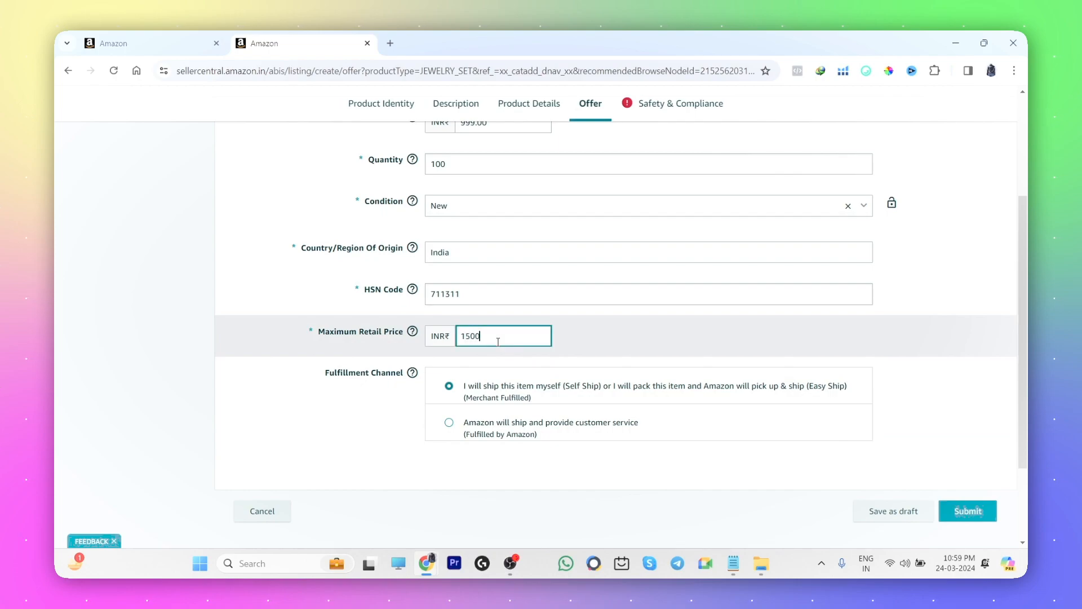
pyautogui.click(201, 455)
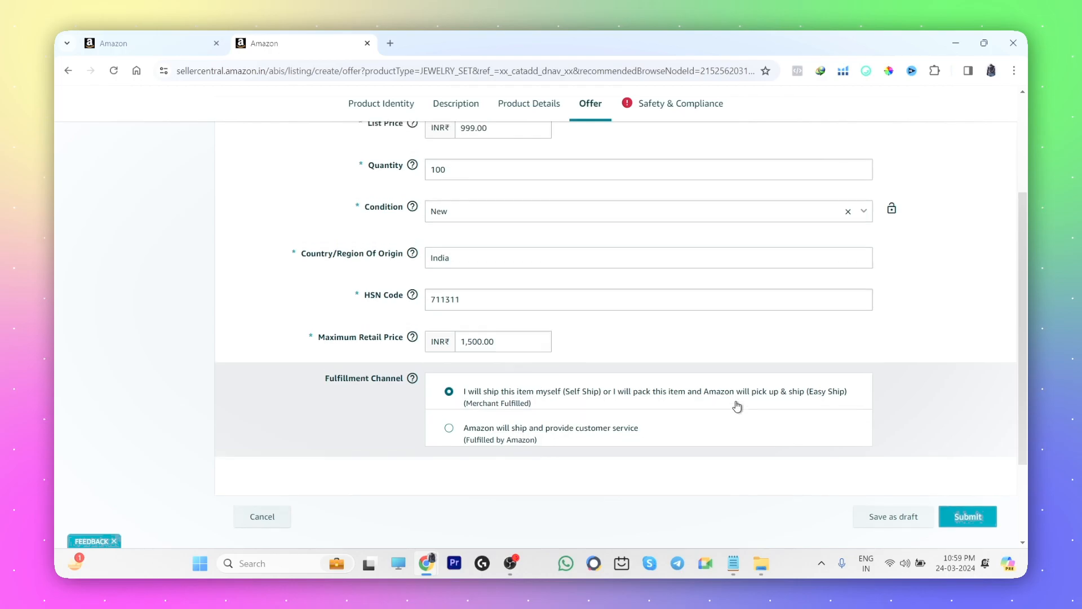
# Step: Review the Offer entries, continue to the Safety & Compliance stage and set the Manufacturer to xyz trades
pyautogui.scroll(3, 737, 403)
pyautogui.scroll(-5, 549, 248)
pyautogui.scroll(5, 657, 173)
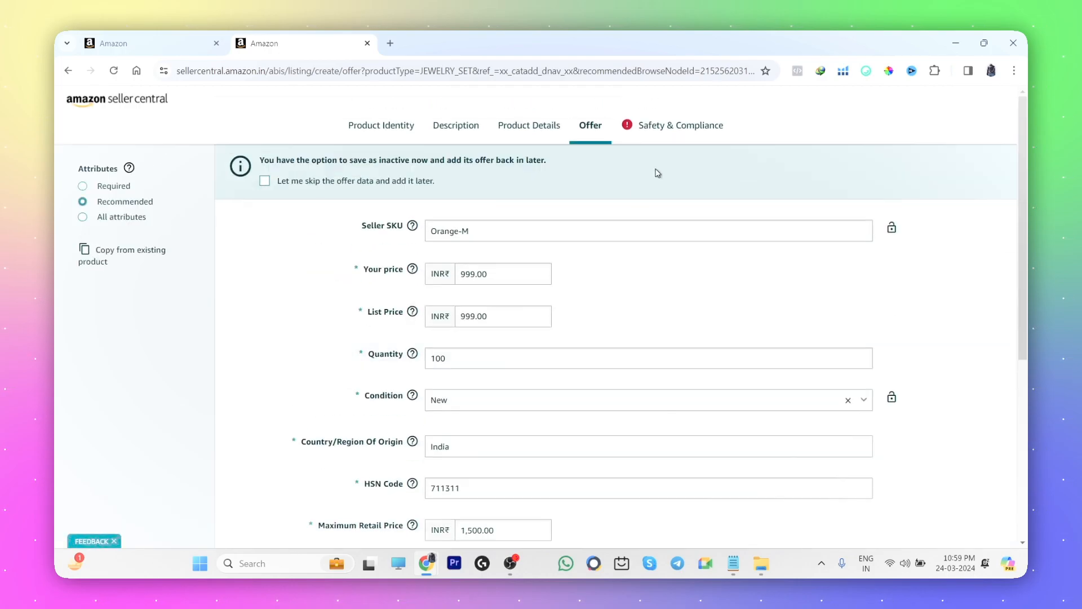
pyautogui.click(652, 128)
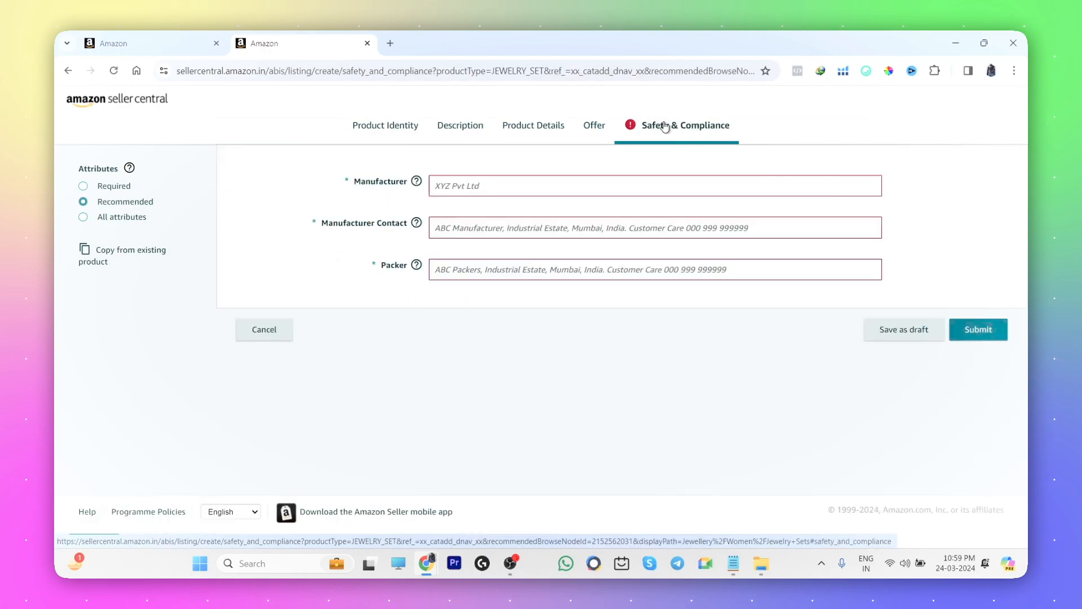
pyautogui.click(527, 183)
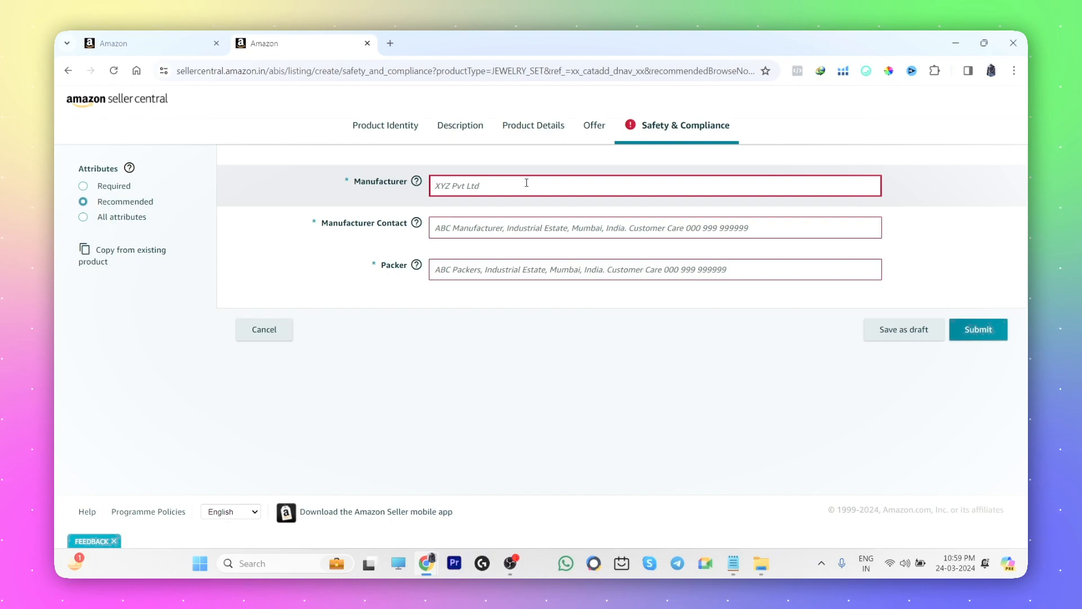
pyautogui.write('x')
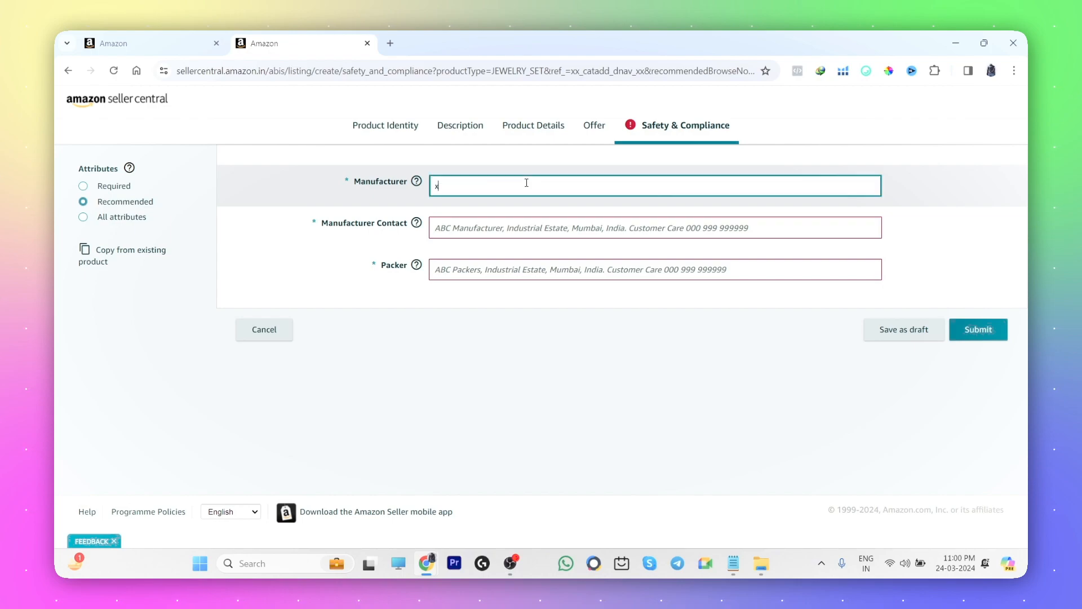
pyautogui.write('yz trades')
pyautogui.press('Tab')
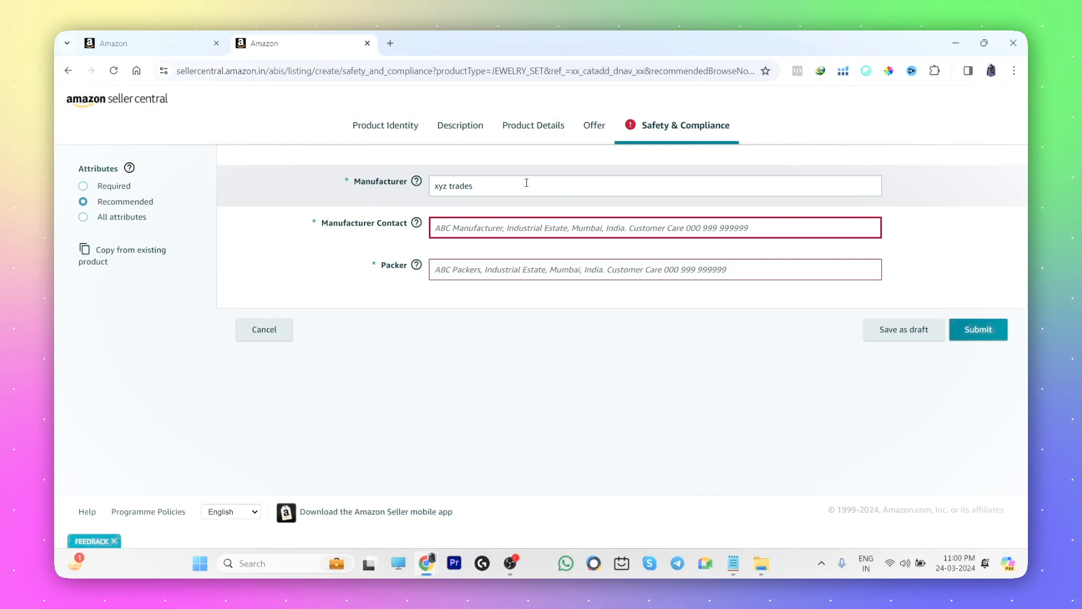
# Step: Set the Manufacturer Contact to surat gujrat and the Packer to xyz trades
pyautogui.write('surat gy')
pyautogui.write('jrat')
pyautogui.press('BackSpace')
pyautogui.press('BackSpace')
pyautogui.press('BackSpace')
pyautogui.press('BackSpace')
pyautogui.press('BackSpace')
pyautogui.write('ujrat')
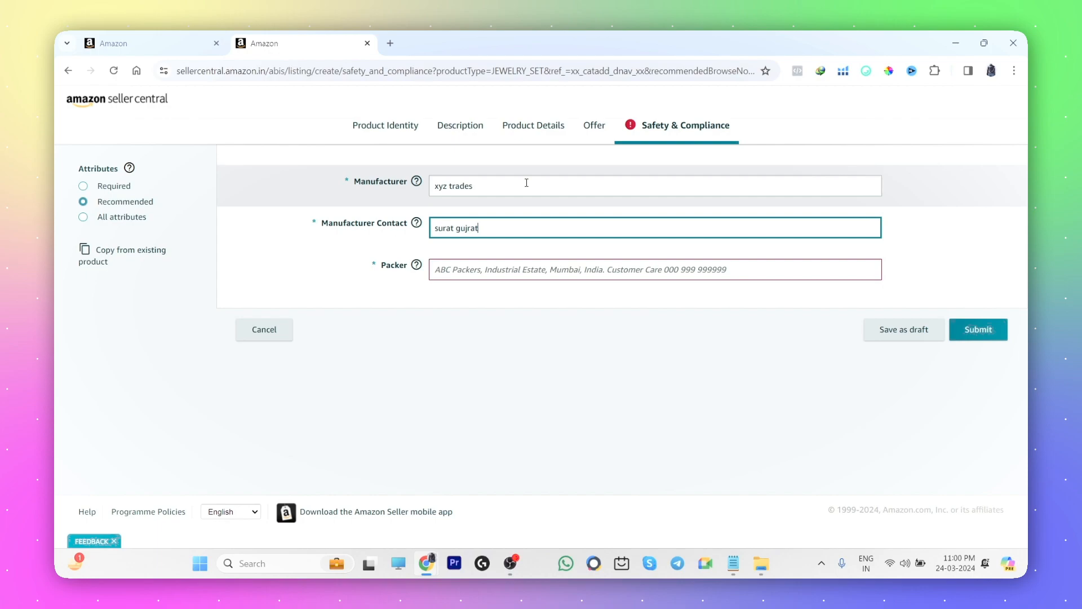
pyautogui.press('Tab')
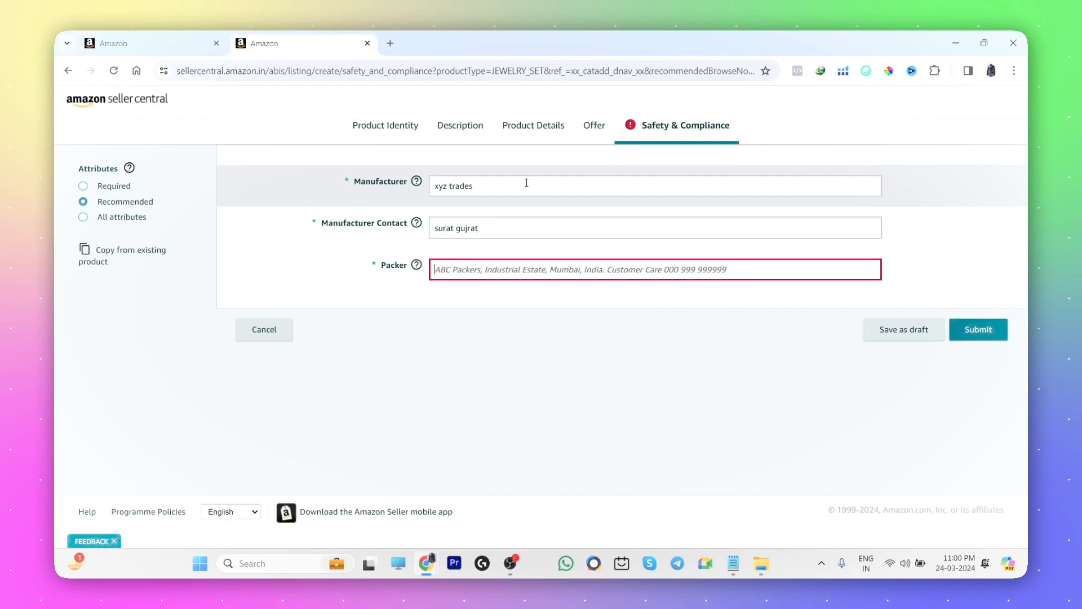
pyautogui.write('xyz trades')
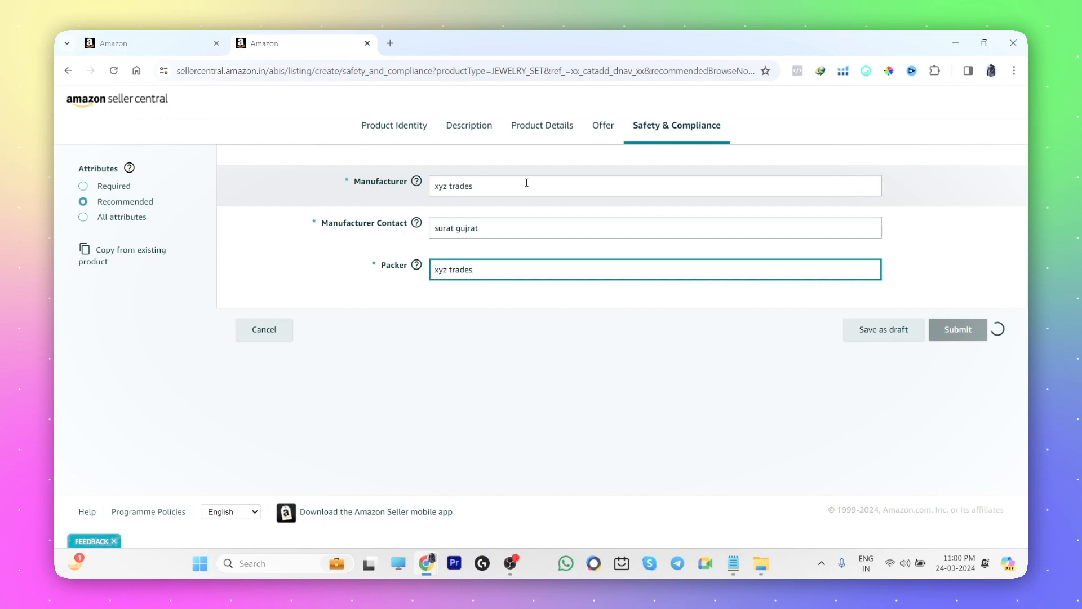
pyautogui.click(554, 374)
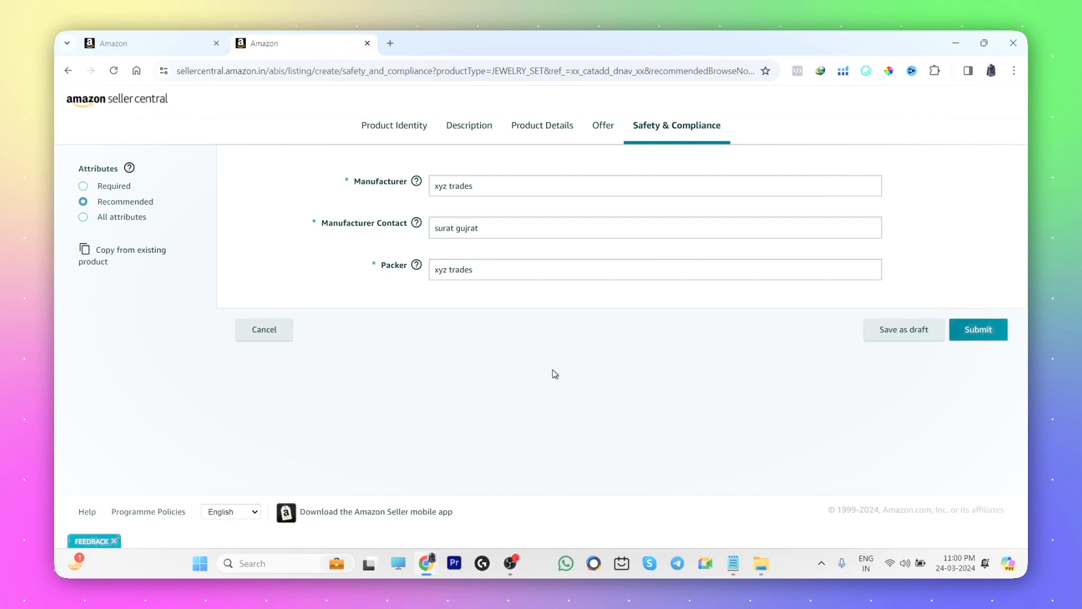
# Step: Show all attributes for the listing and return to the Product Details stage
pyautogui.moveTo(78, 168); pyautogui.dragTo(121, 169)
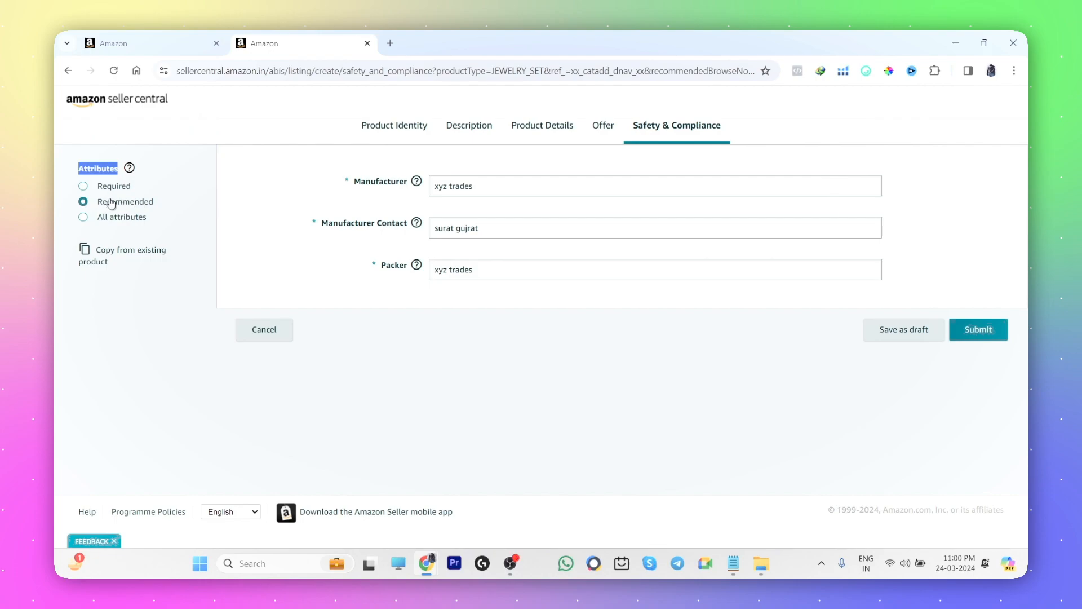
pyautogui.click(84, 219)
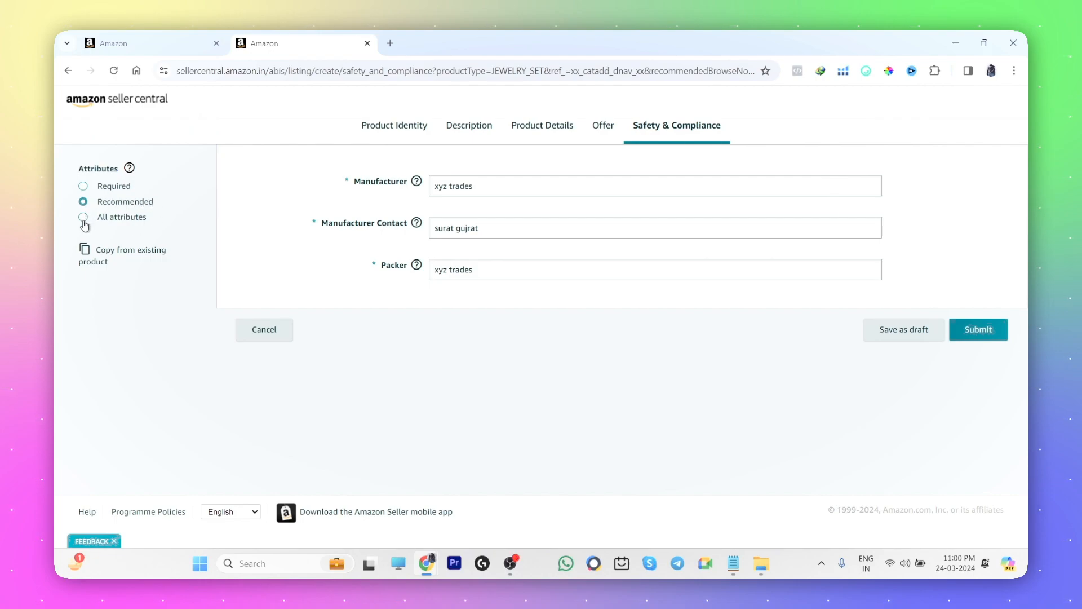
pyautogui.click(83, 218)
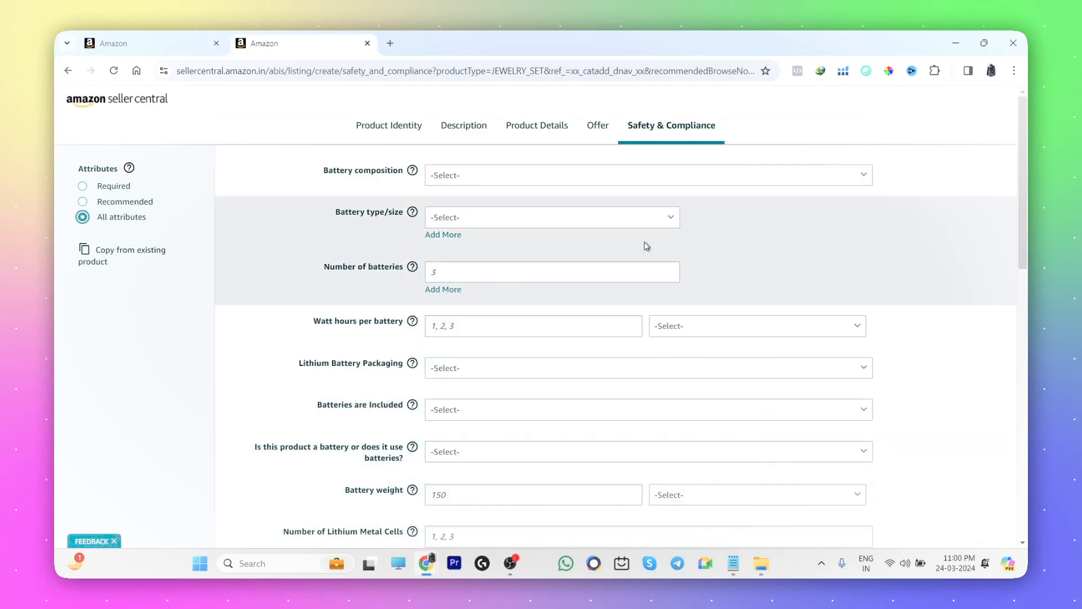
pyautogui.click(544, 129)
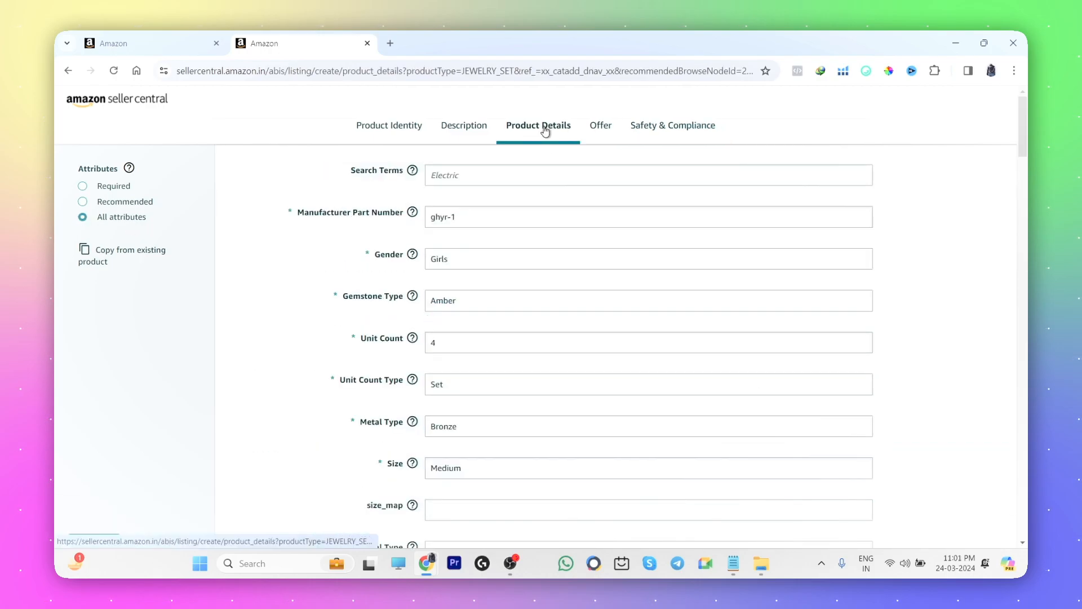
# Step: Enter "jewelry haldi ocasation mehdi set" as the Search Terms in Product Details
pyautogui.moveTo(351, 170); pyautogui.dragTo(413, 172)
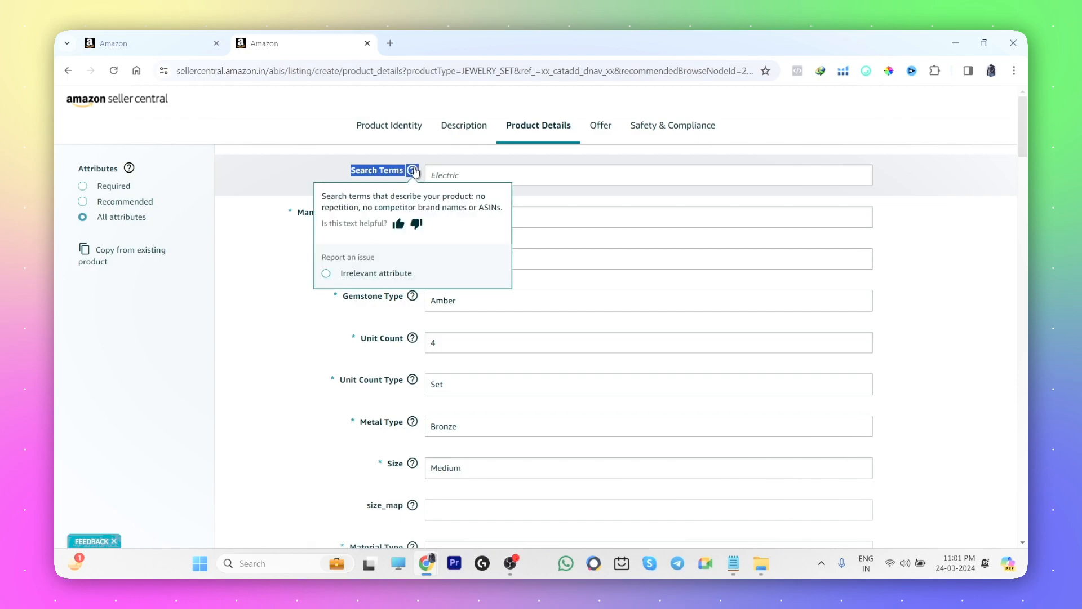
pyautogui.click(513, 170)
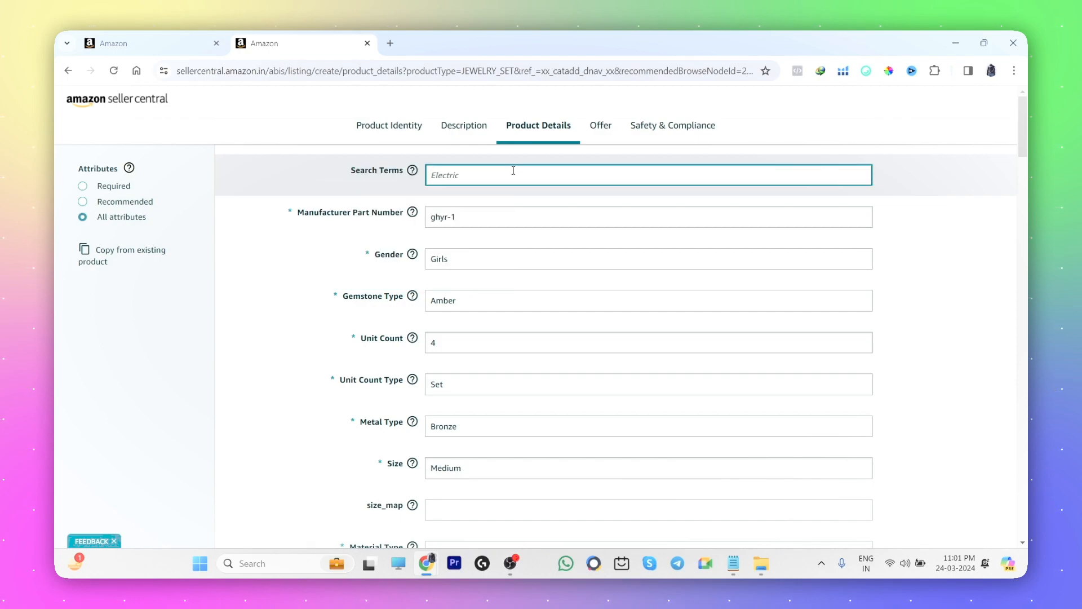
pyautogui.write('jewelry hl')
pyautogui.press('BackSpace')
pyautogui.write('aldi ocasation mehdi set')
pyautogui.moveTo(355, 171); pyautogui.dragTo(406, 173)
pyautogui.click(116, 422)
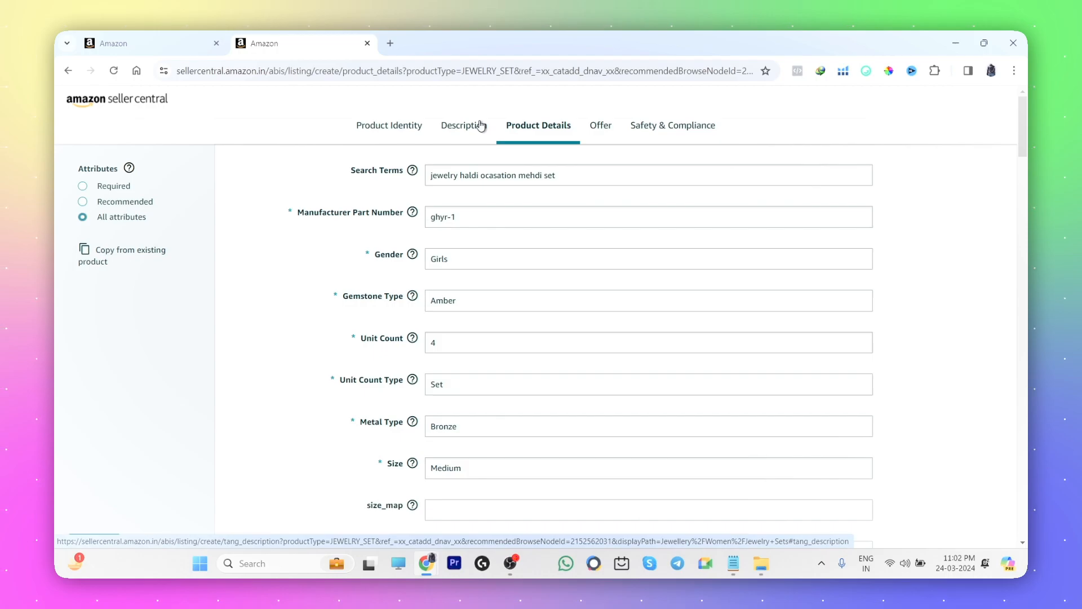
# Step: Review the remaining Product Details attributes through to the end of the form before submission
pyautogui.scroll(-20, 780, 324)
pyautogui.scroll(3, 669, 295)
pyautogui.scroll(-3, 732, 290)
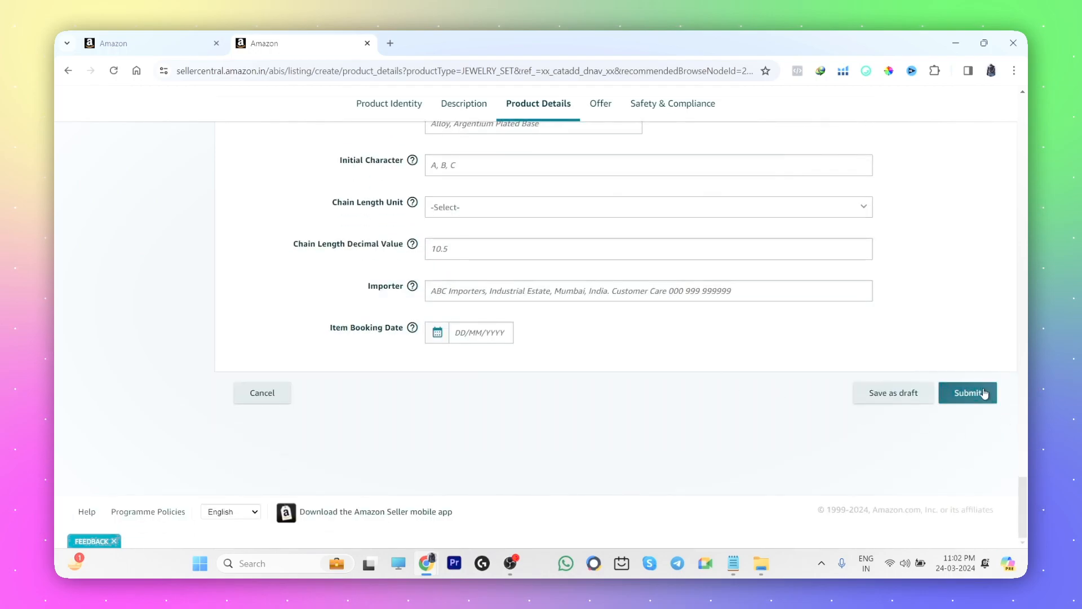